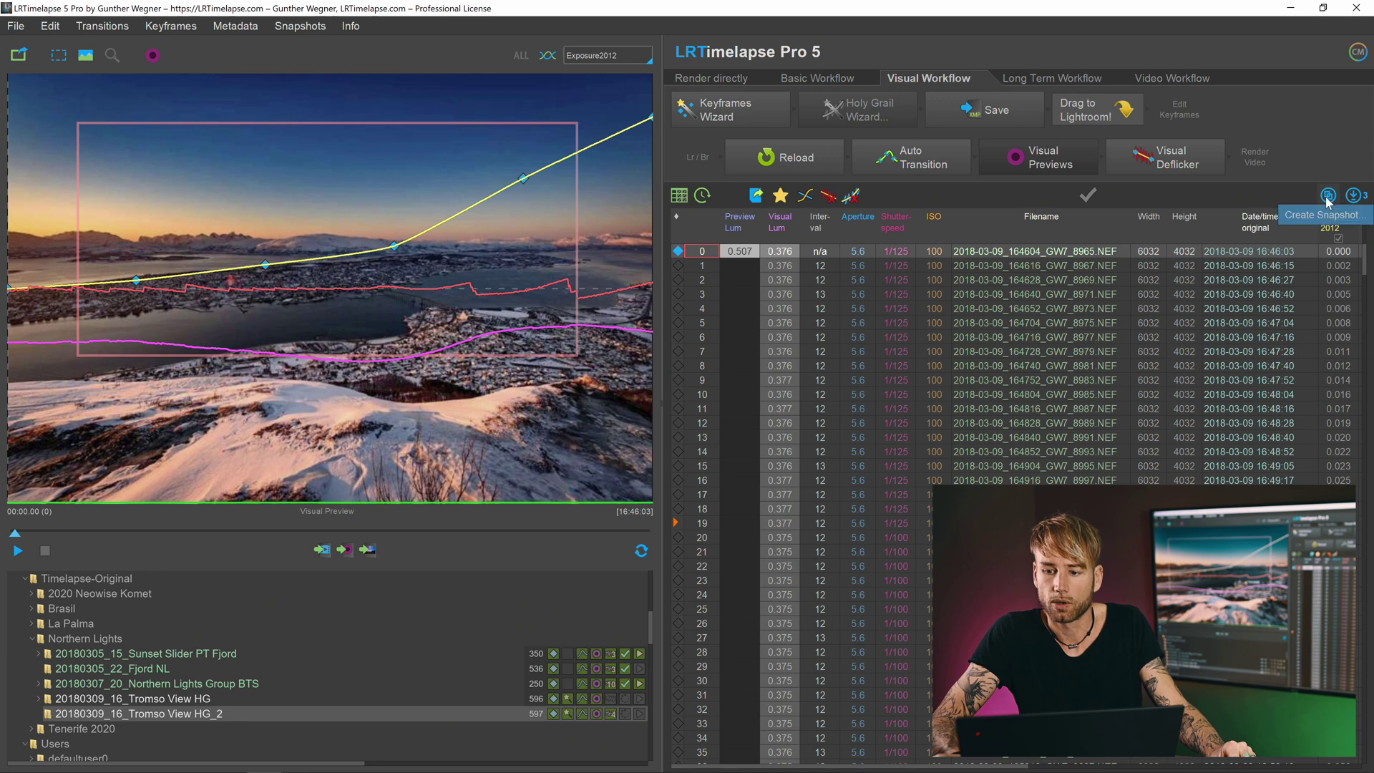
- Save a snapshot named 2020-10-29_1427, verify it in the snapshot list, then bring up the Tromso View HG_2 folder's options
click(1327, 200)
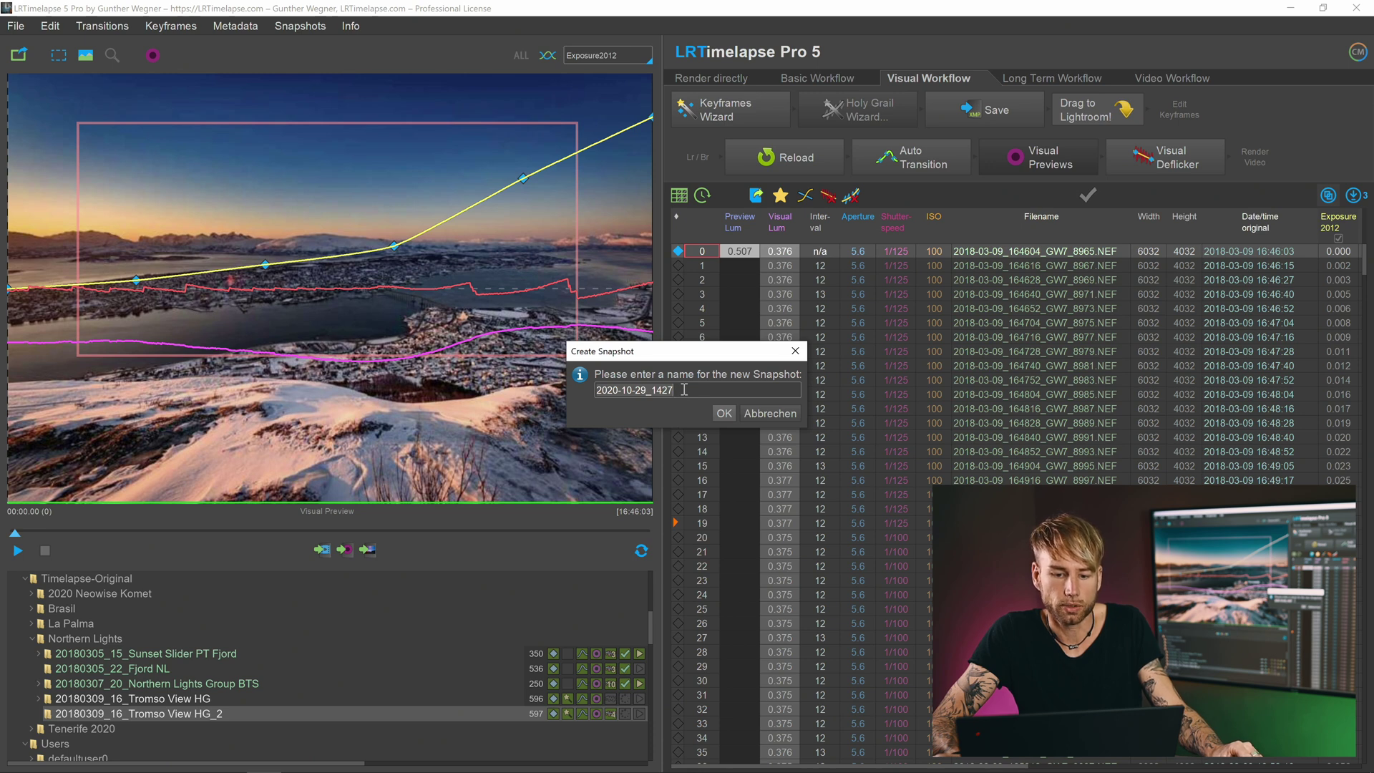
click(723, 414)
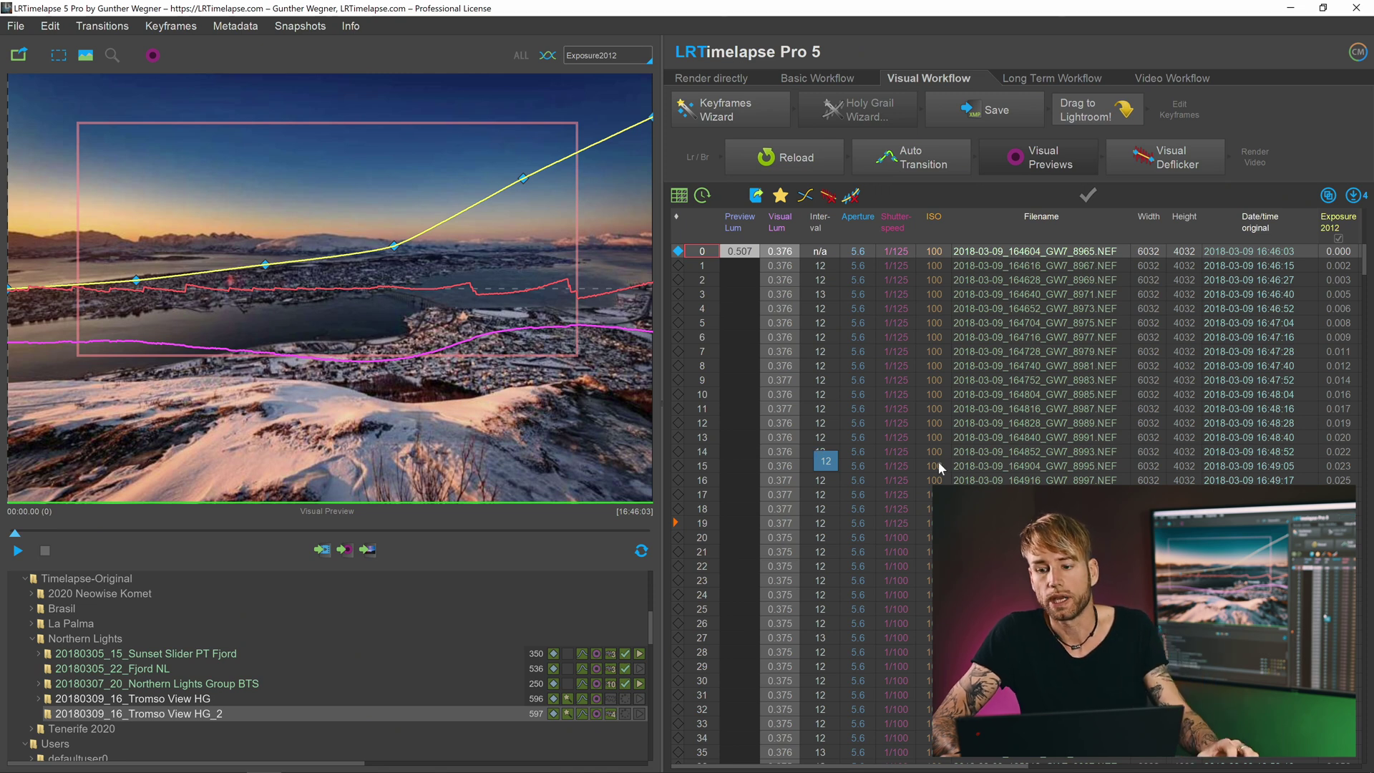
click(1354, 195)
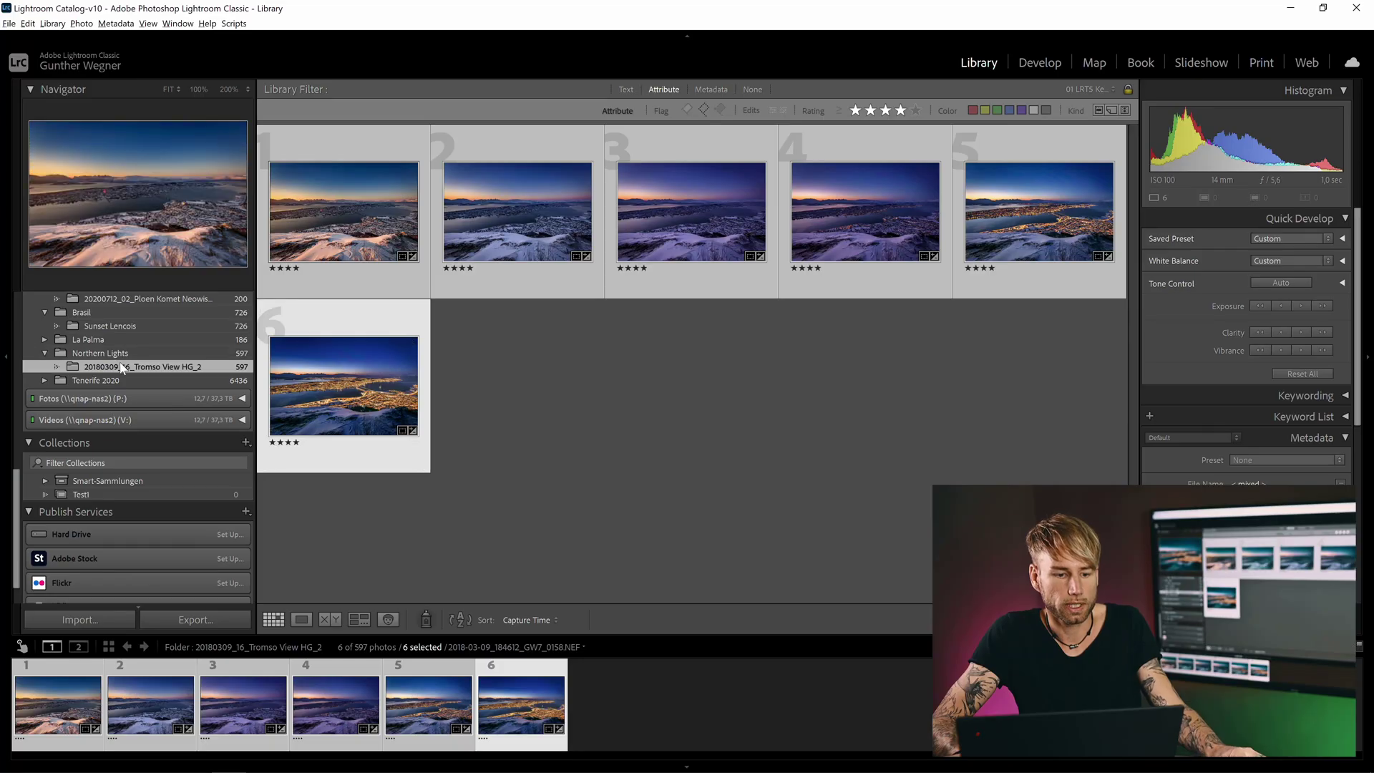
right_click(108, 366)
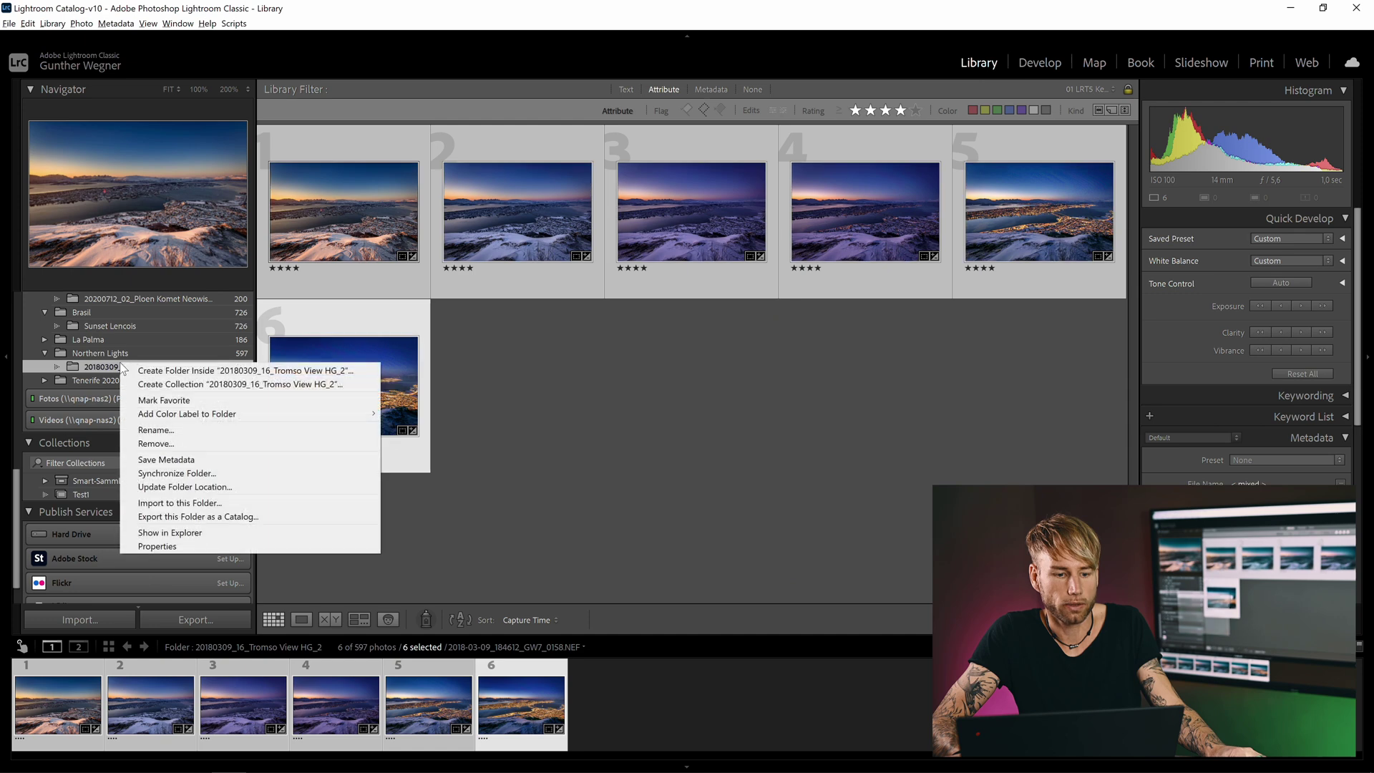
- Choose Remove on the 20180309_16_Tromso View HG_2 folder to drop it from the Lightroom catalog
click(154, 443)
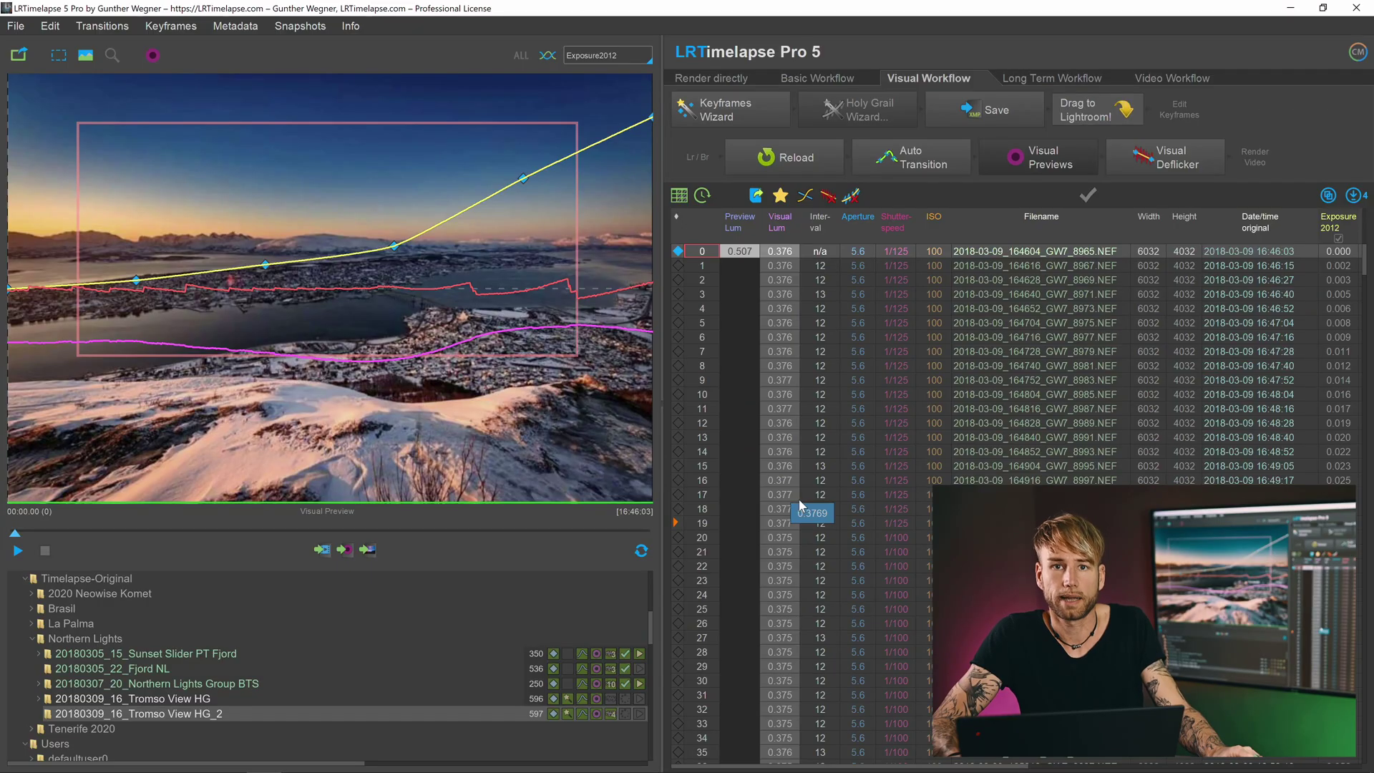
- Run Metadata > Initialize (reset) Metadata on the sequence, then return to Lightroom
click(223, 27)
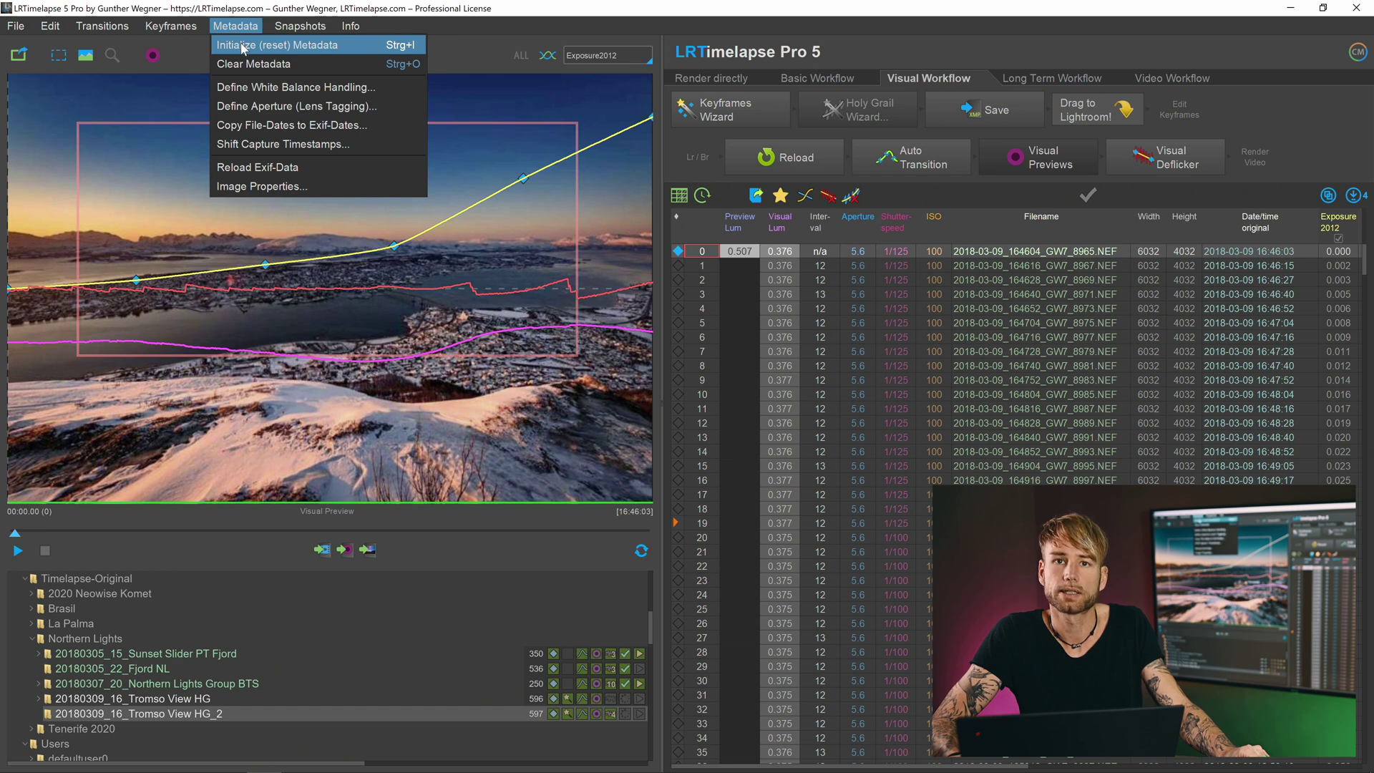
click(242, 45)
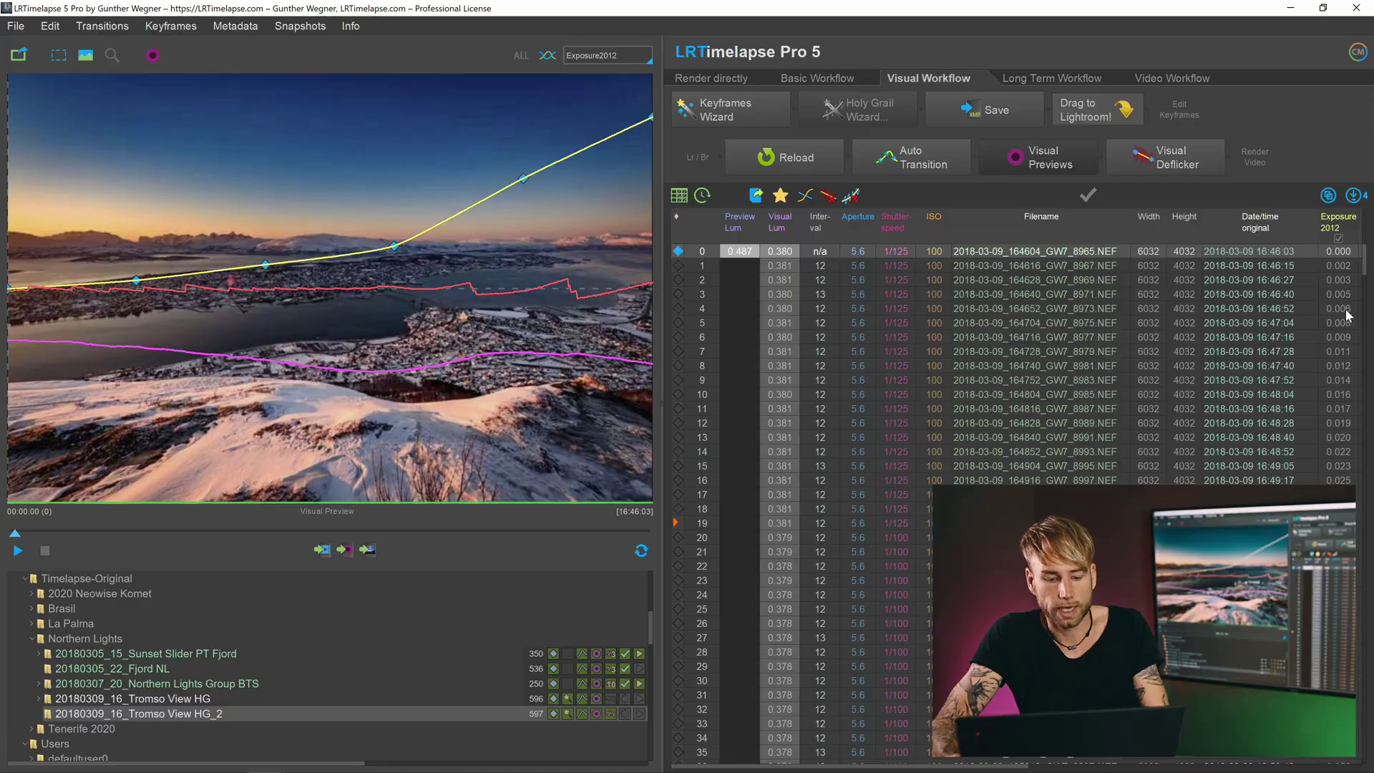
key(alt+Tab)
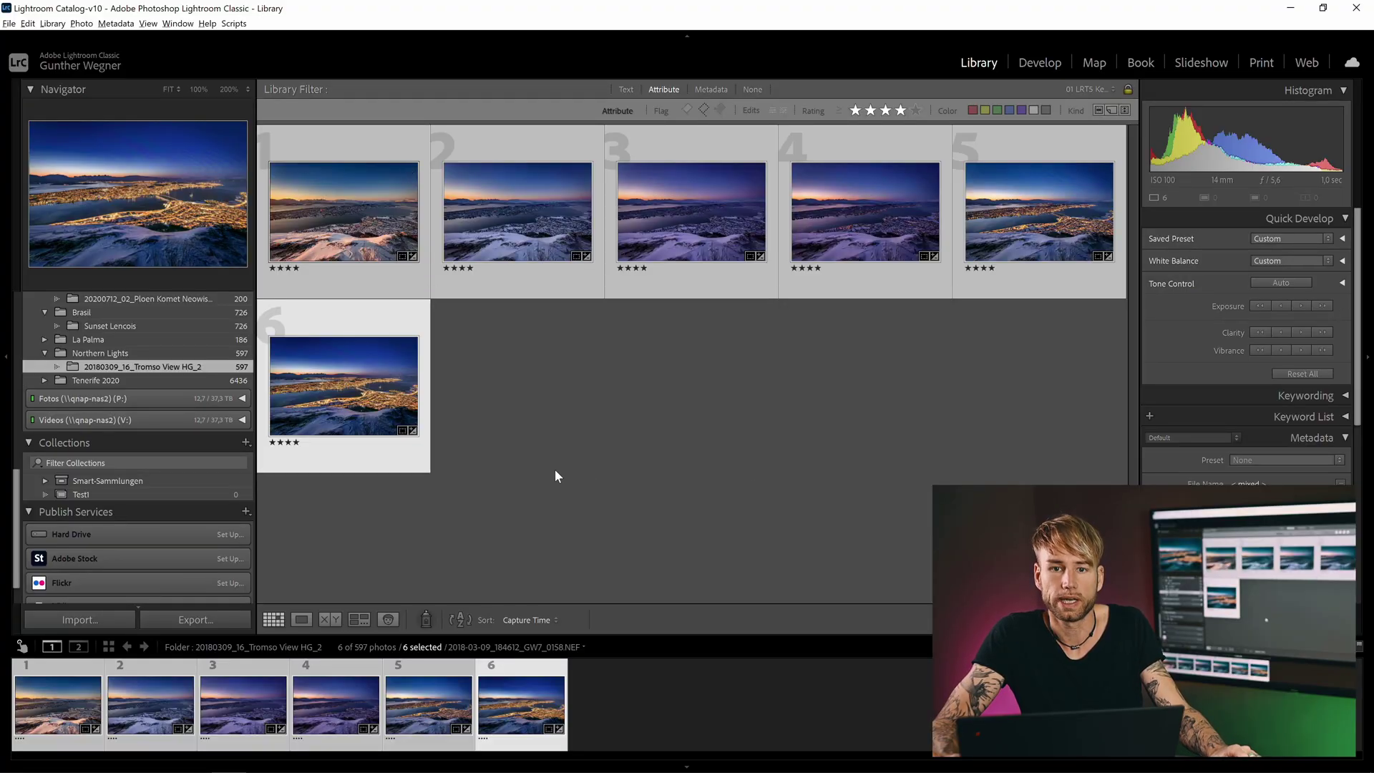
- Make thumbnail 1 of the six Tromso keyframes the active photo in the grid
click(422, 288)
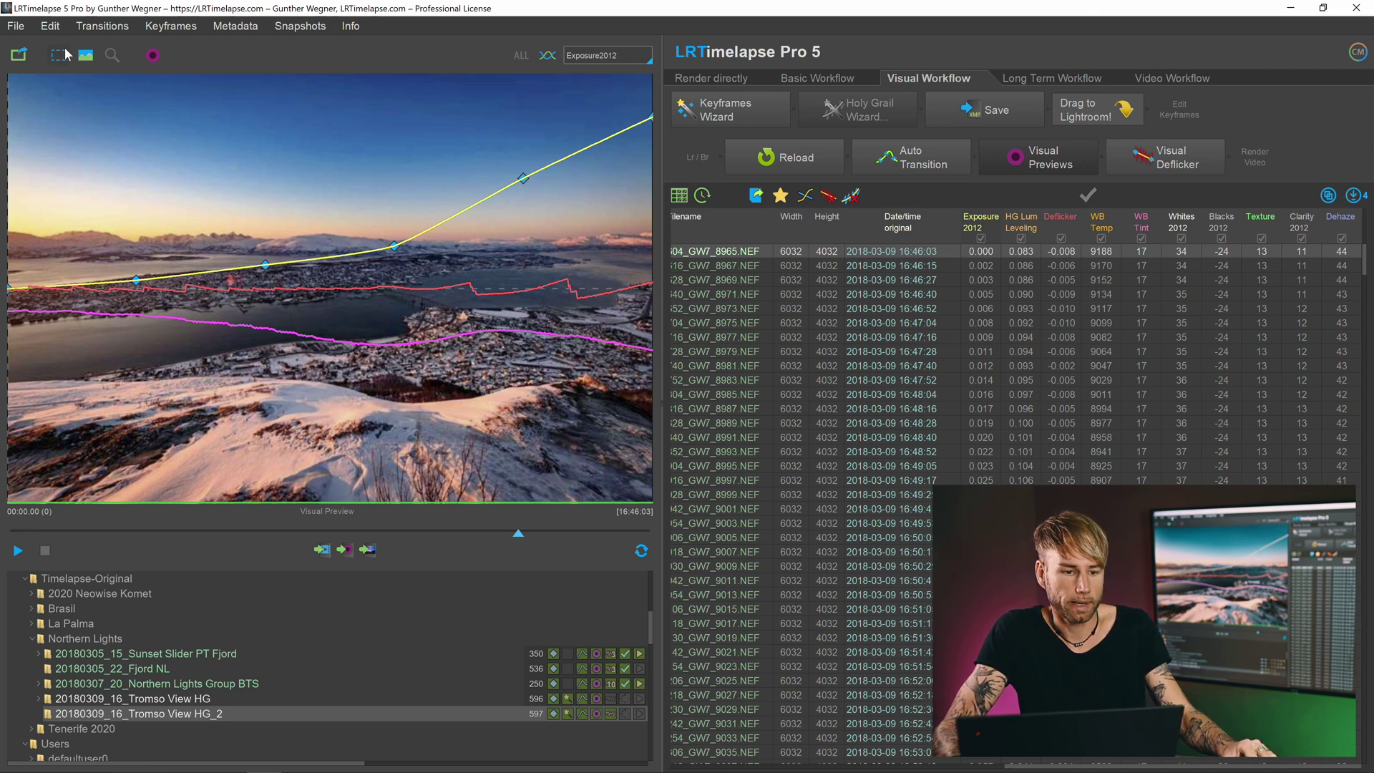
- Play the enlarged visual preview and jump to the keyframe at frame 475
click(21, 56)
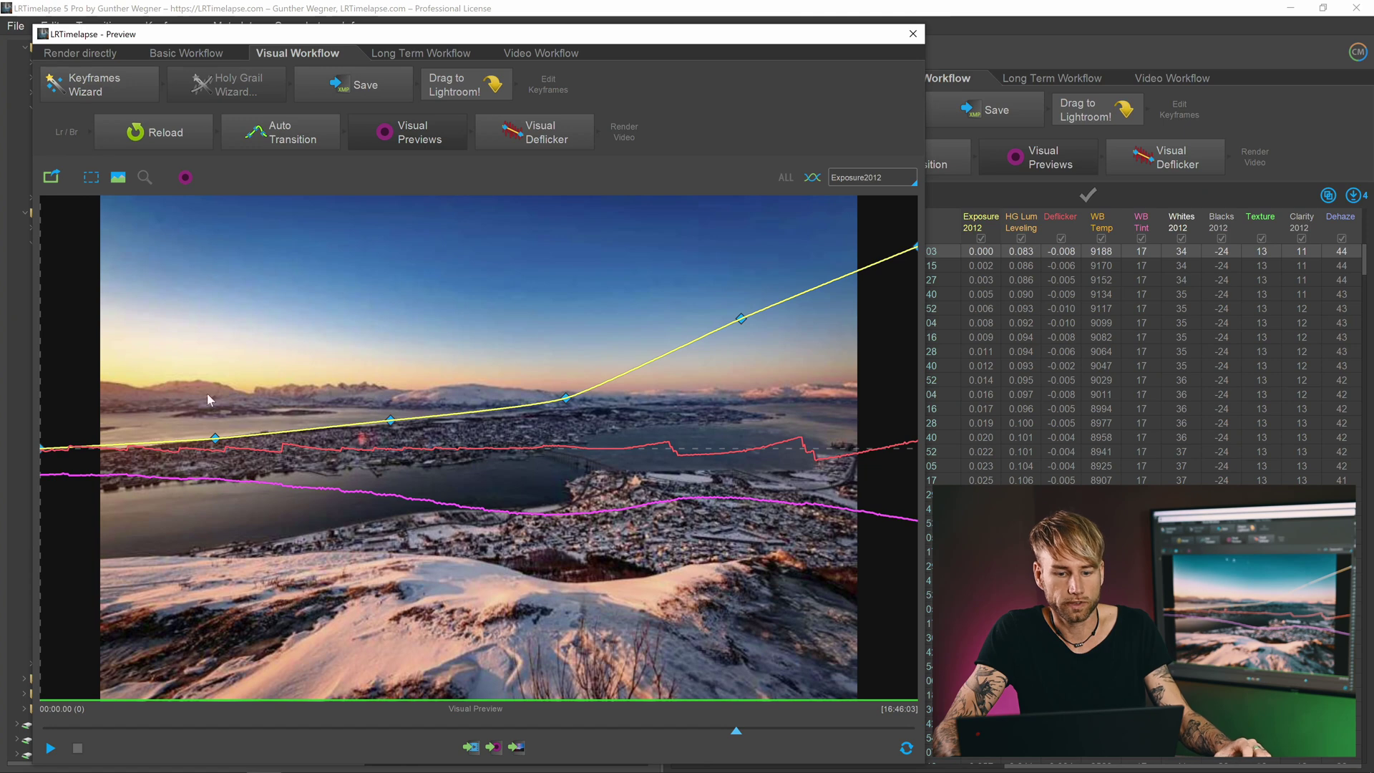
click(50, 749)
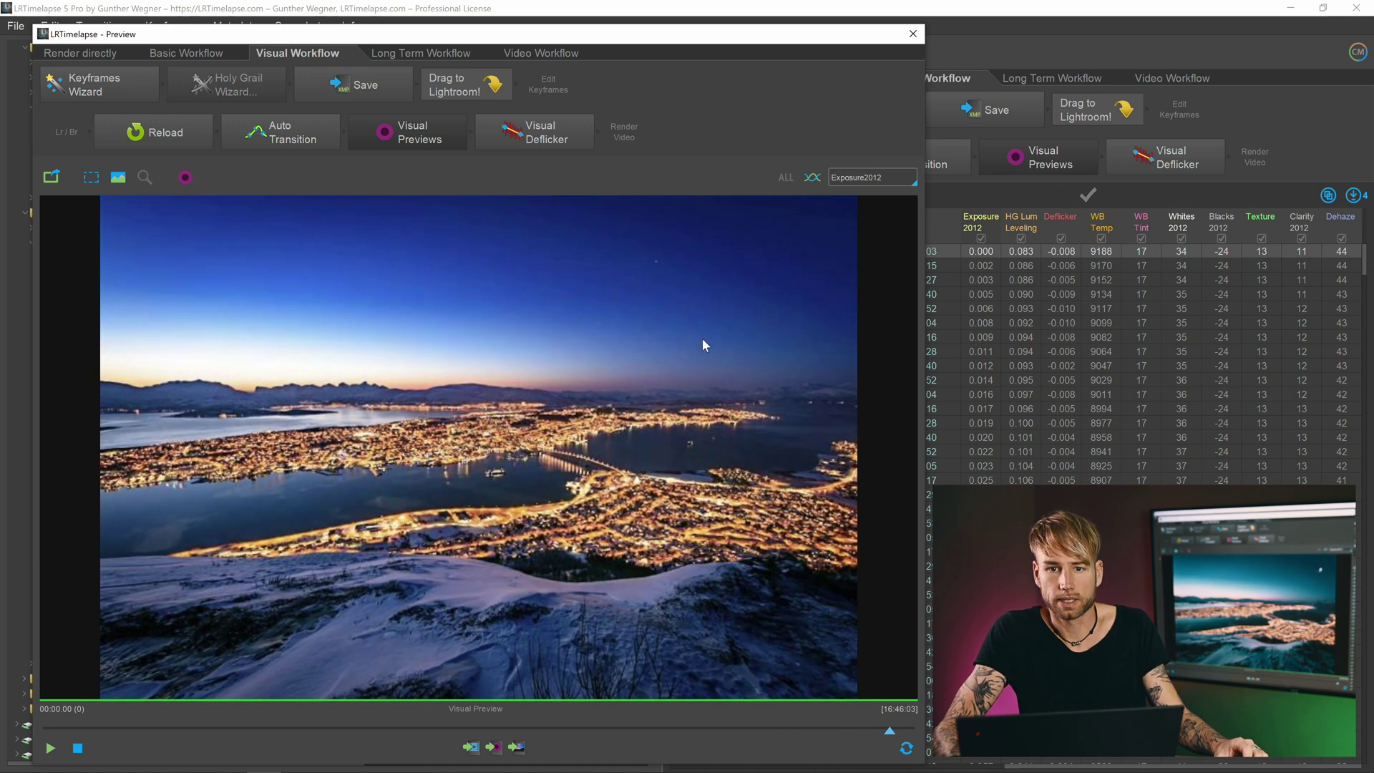
click(691, 358)
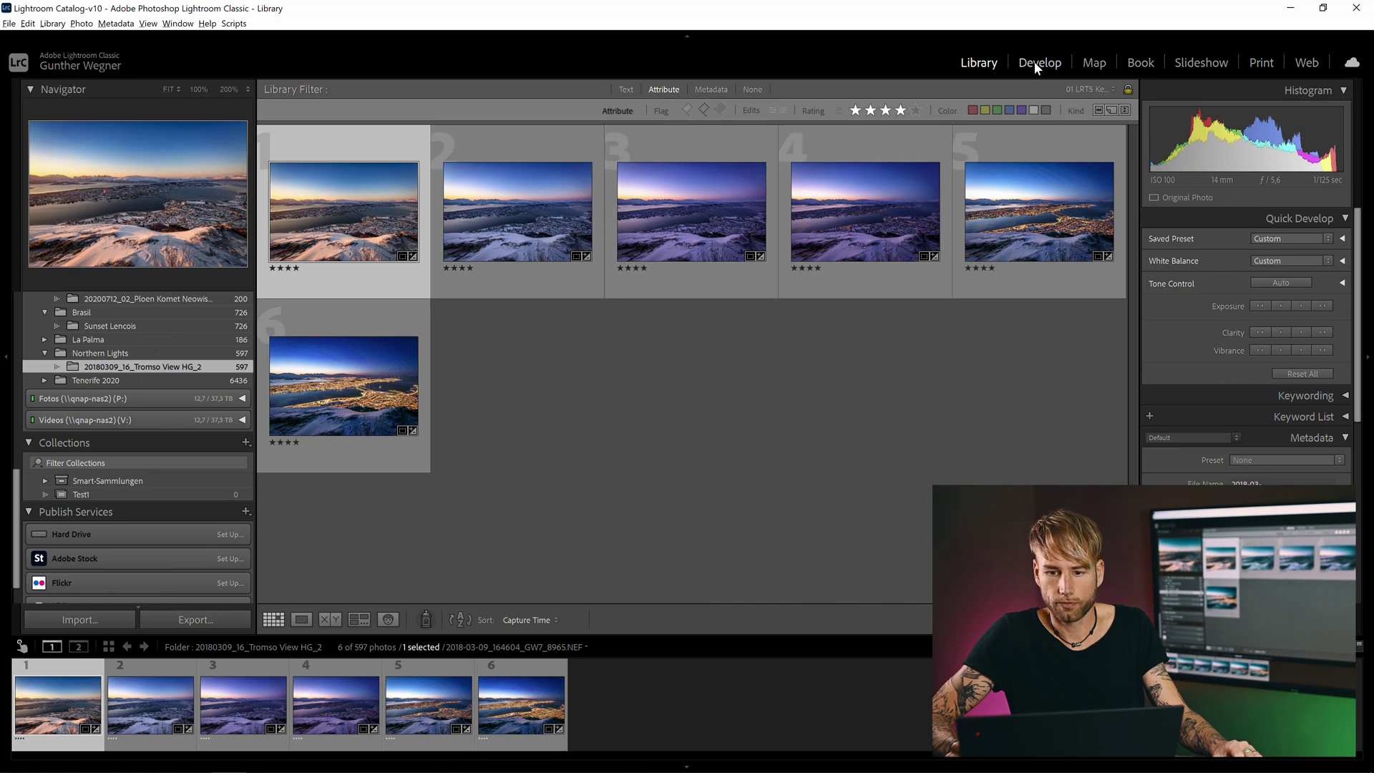
click(1037, 63)
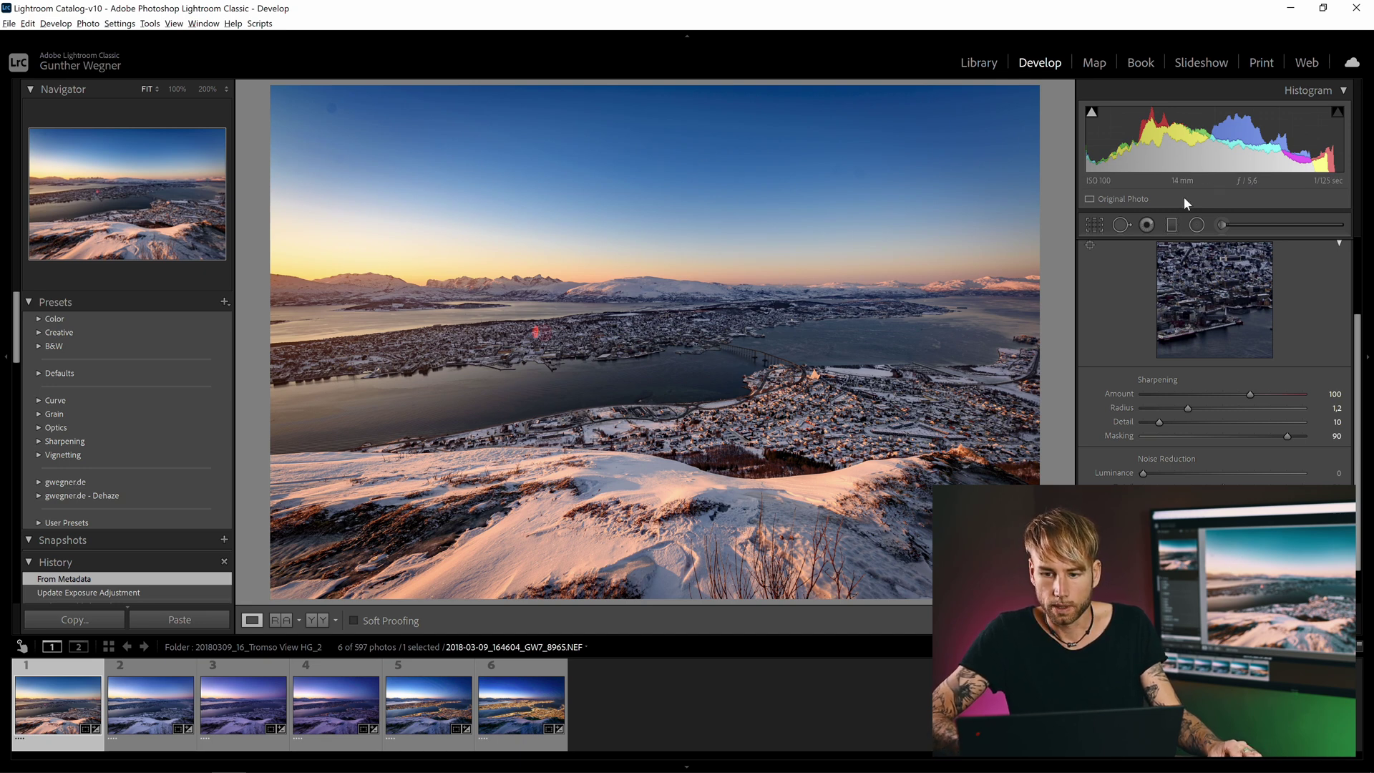
- Draw a wide, flattened radial filter over the sunset sky with Whites -37 and Highlights -16
click(1197, 224)
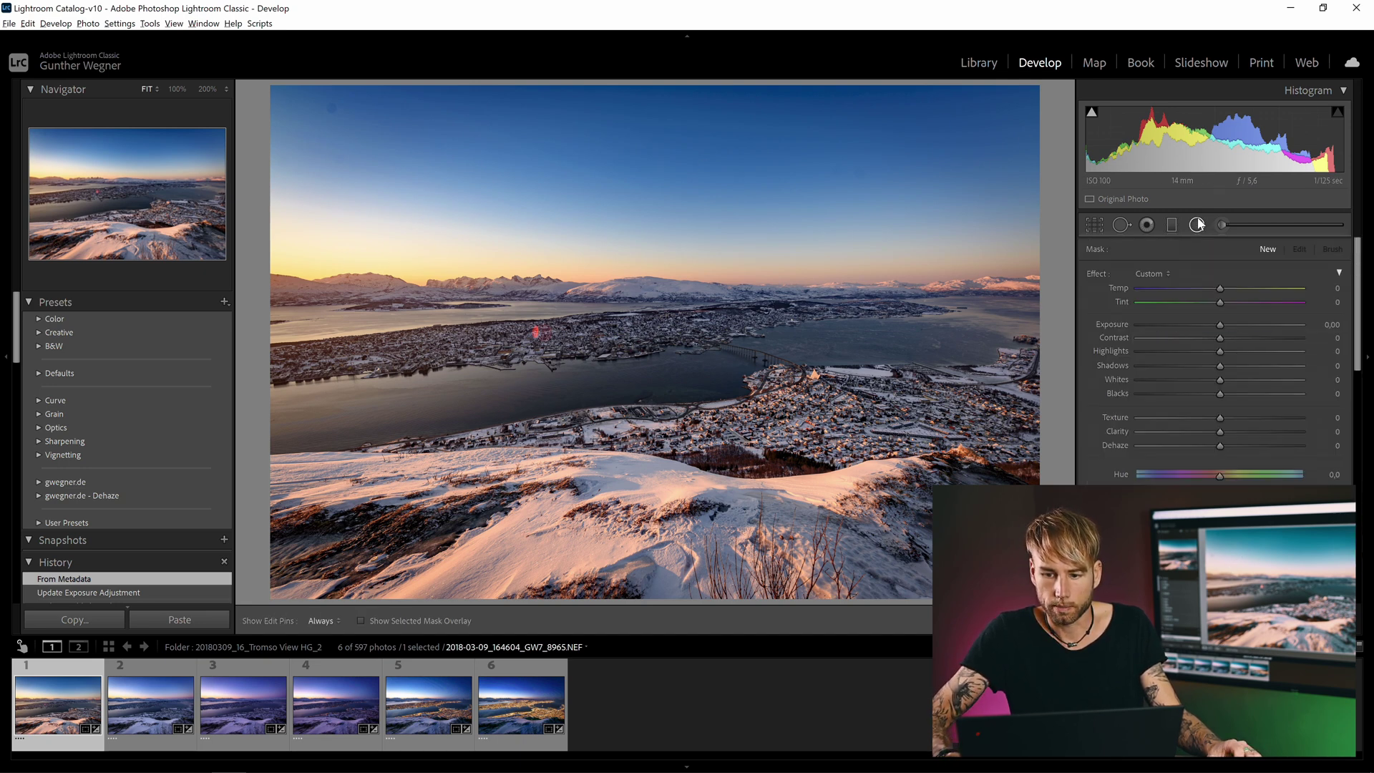
click(506, 340)
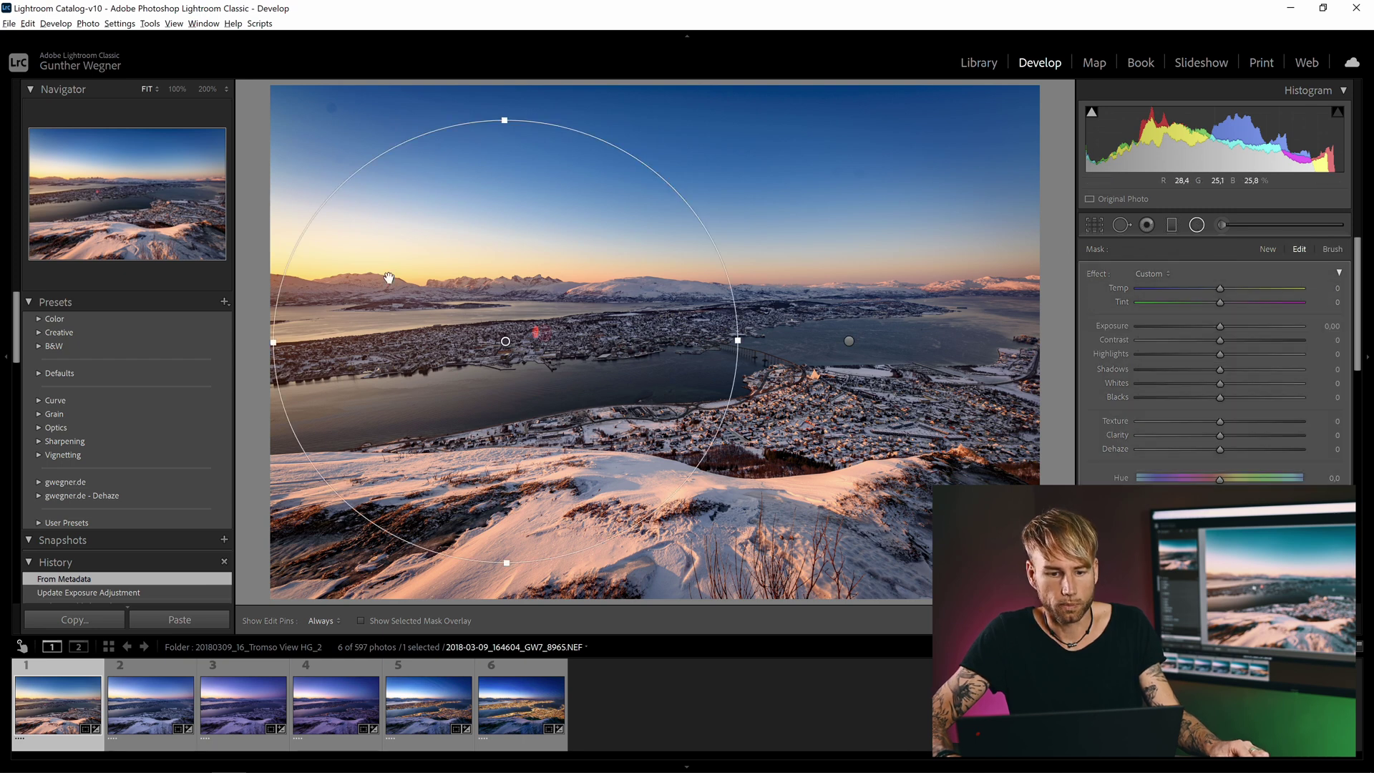
drag(504, 340, 387, 262)
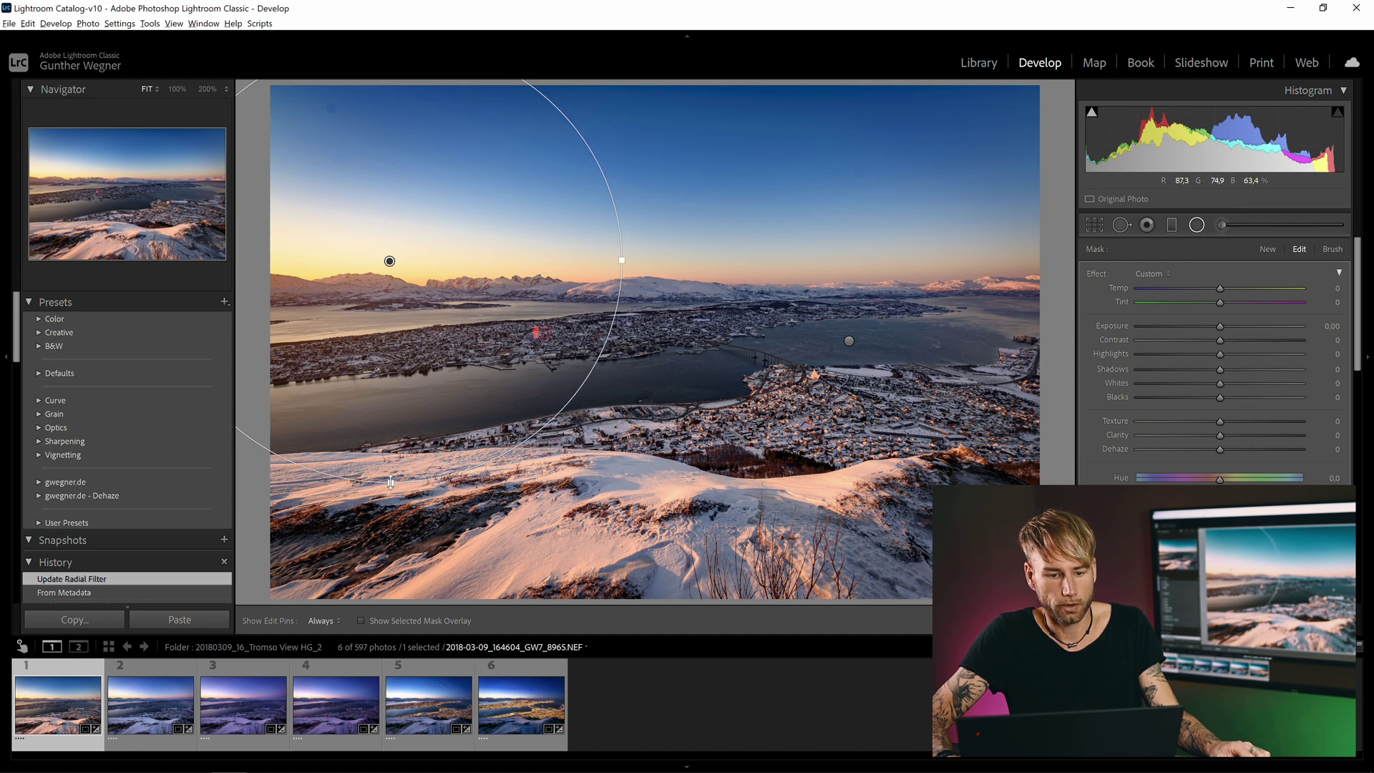
drag(391, 483, 413, 353)
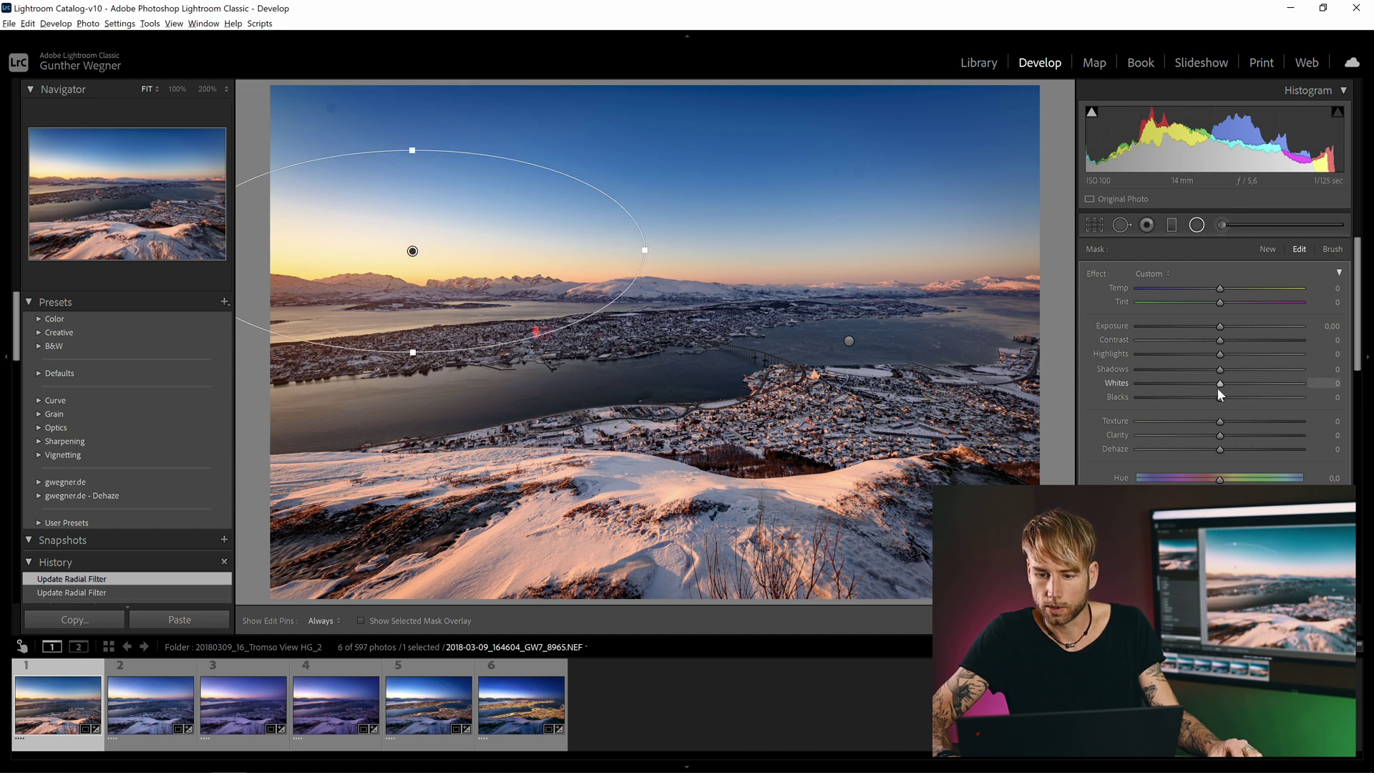
drag(1214, 388, 1188, 388)
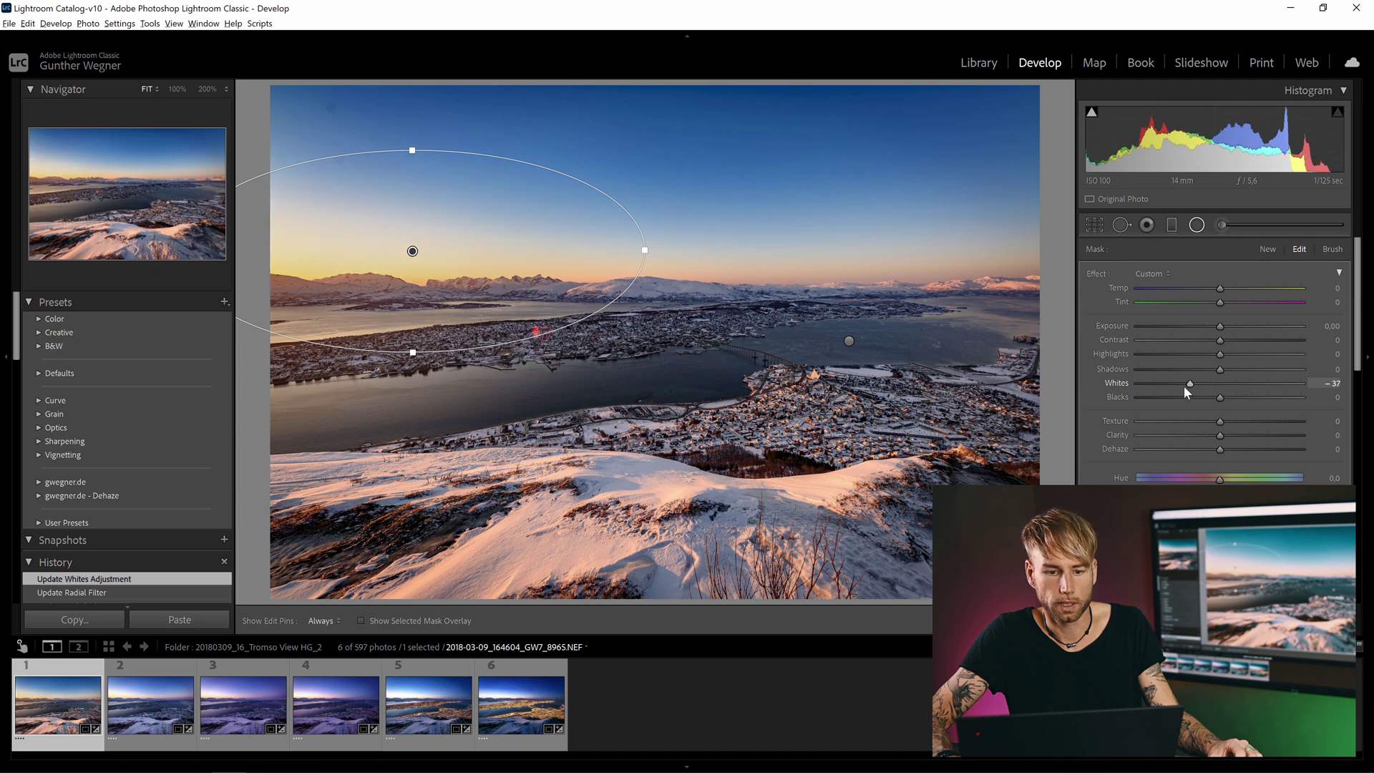
drag(1221, 355, 1206, 355)
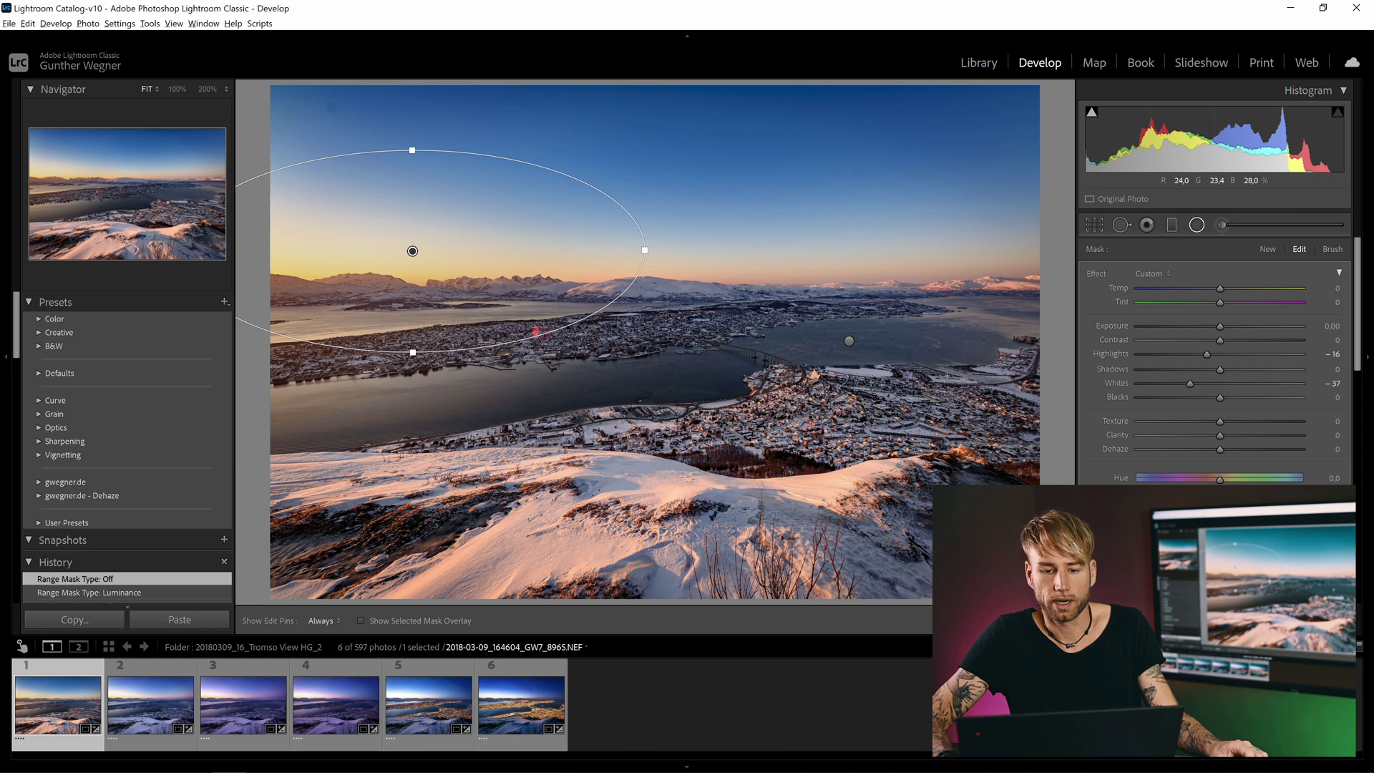
scroll(1367, 397, down, 4)
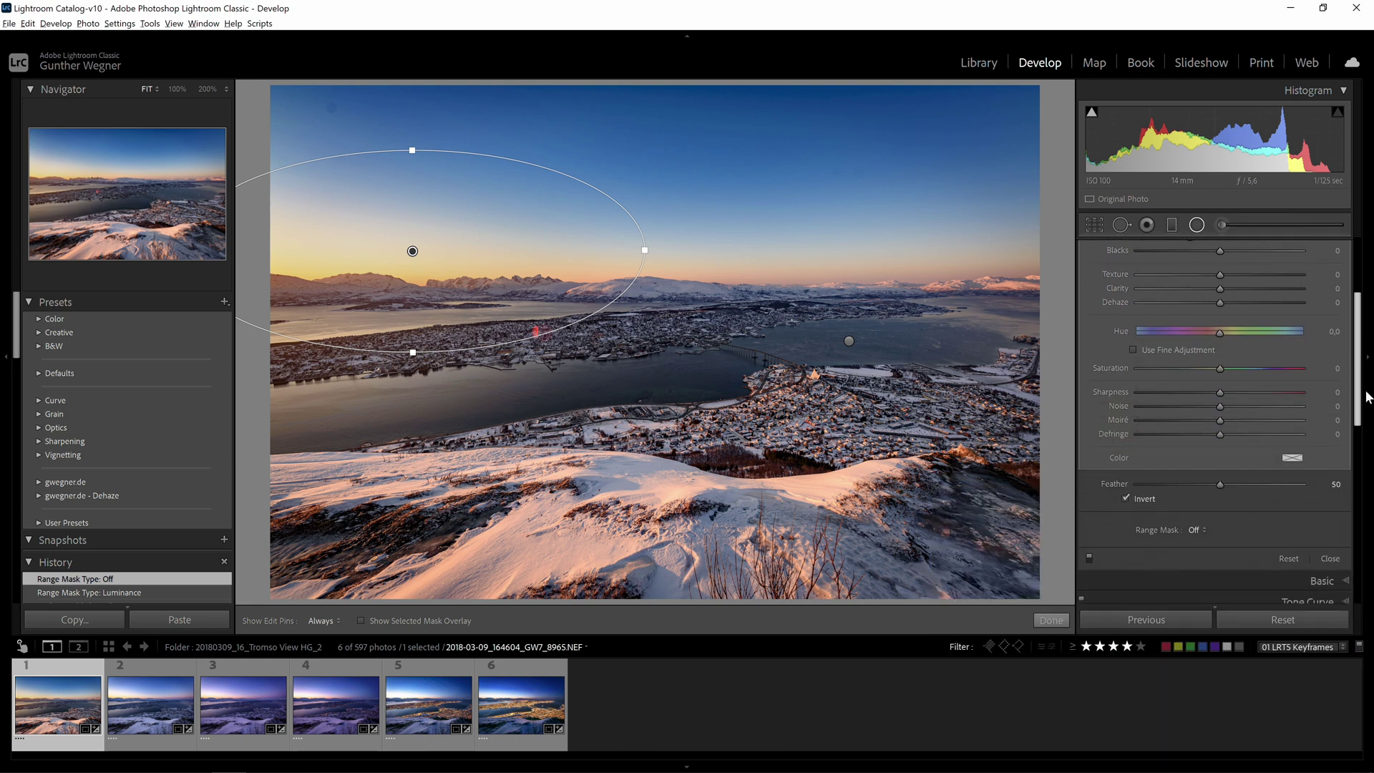
- Set the radial filter's Range Mask to Luminance with Range 84/100 and shift it slightly left
scroll(1367, 397, down, 3)
click(1197, 401)
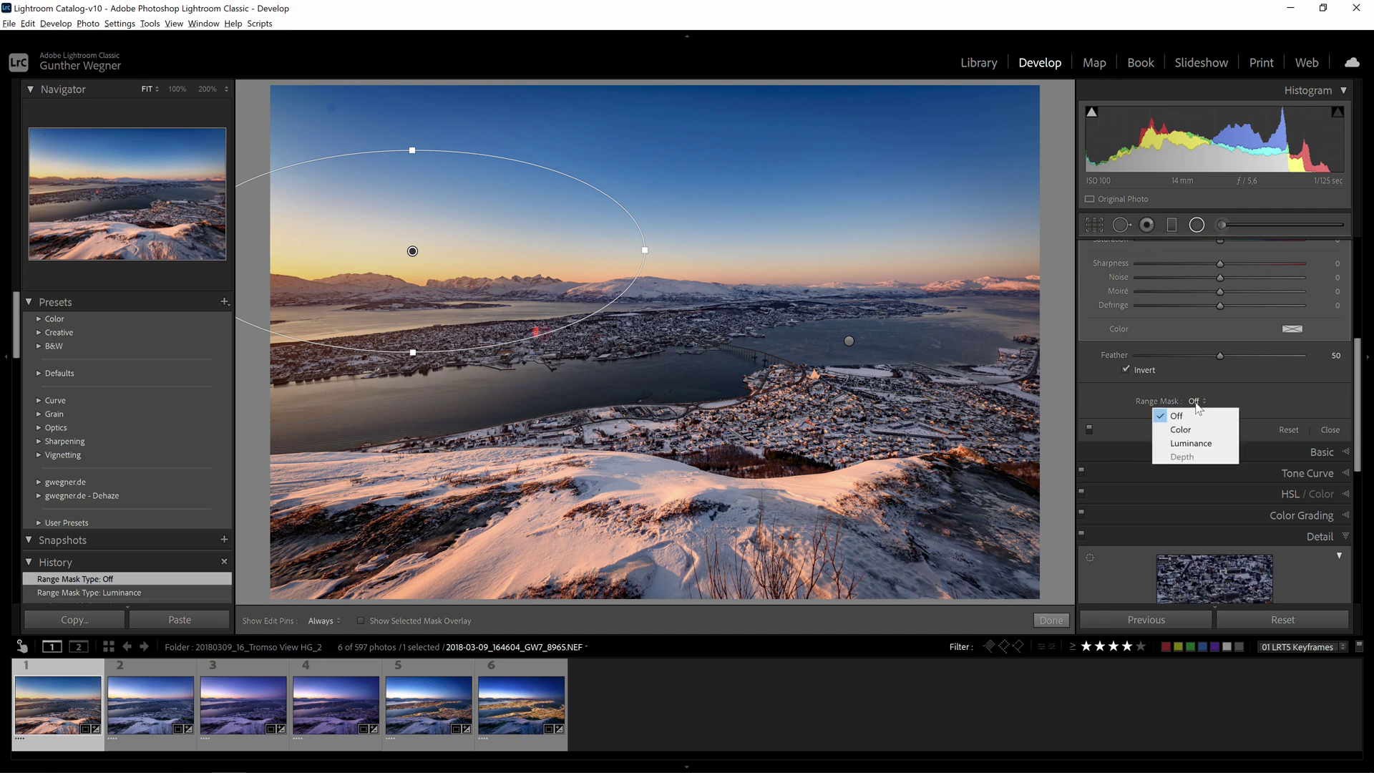
click(1188, 443)
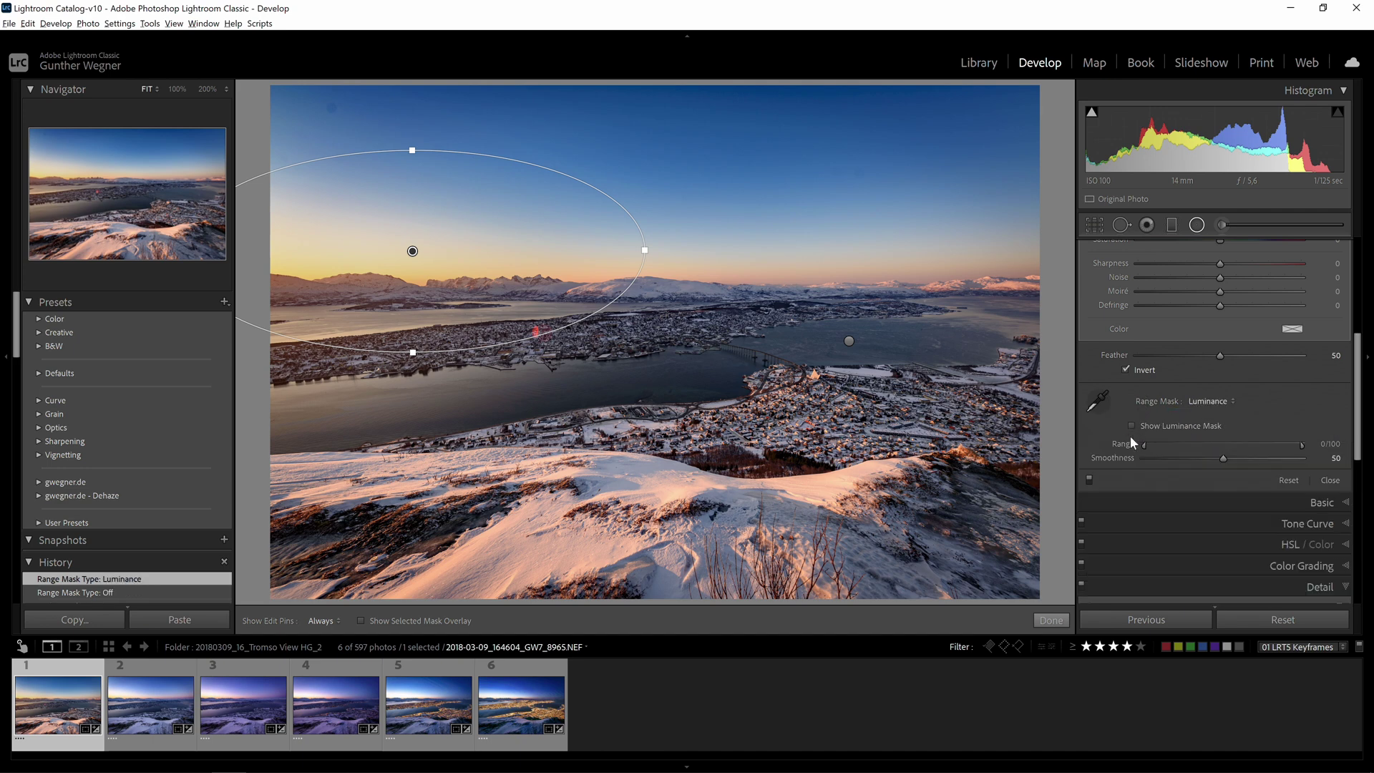
drag(1143, 444, 1273, 431)
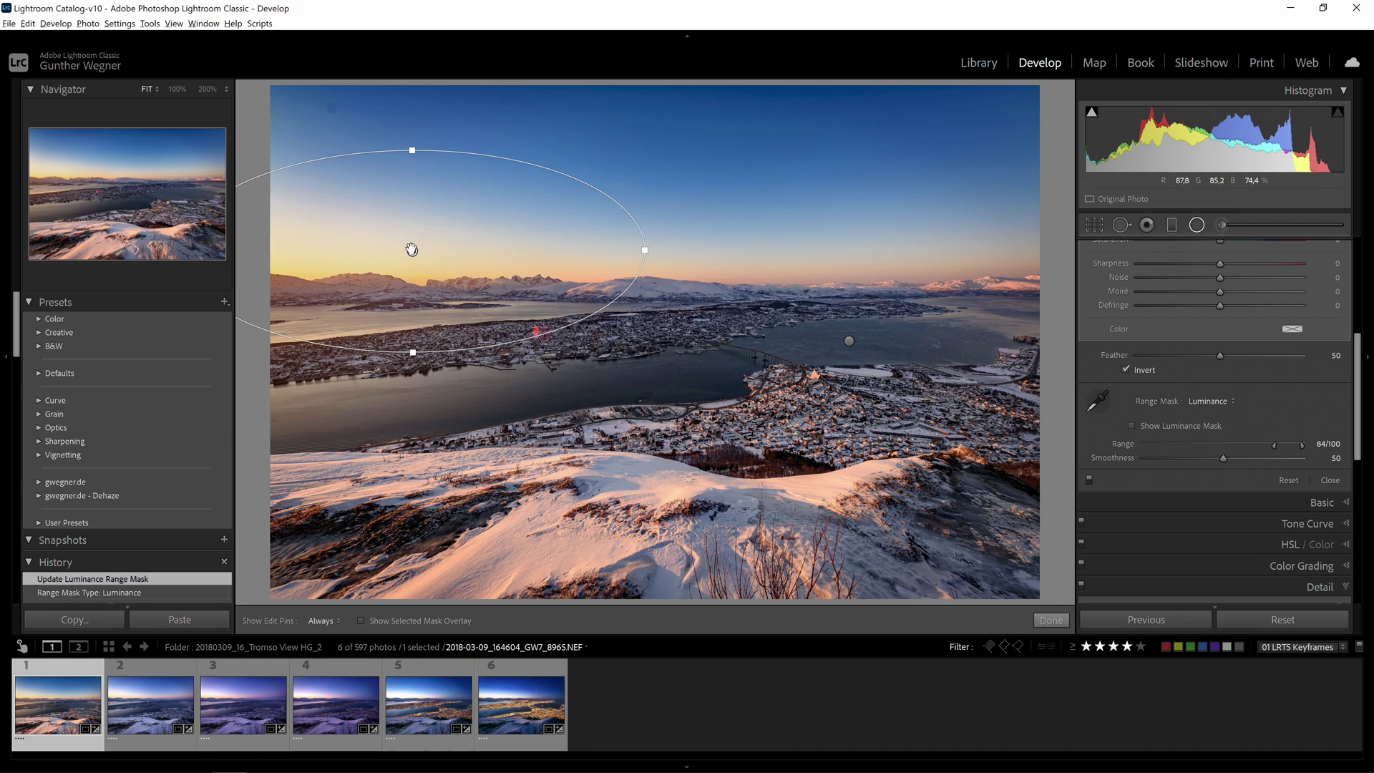
mouse_move(411, 249)
mouse_down()
mouse_move(721, 312)
mouse_move(630, 308)
mouse_move(394, 250)
mouse_up()
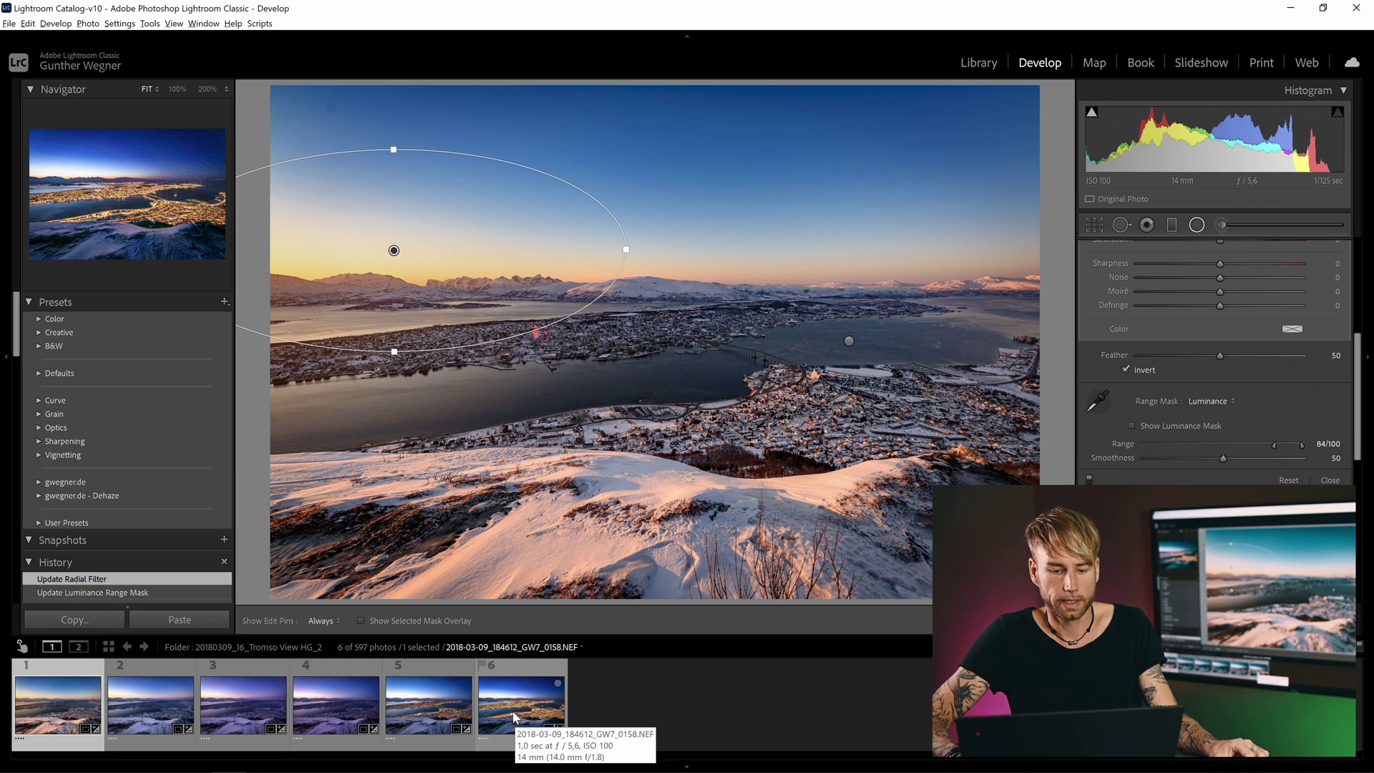
- Run 02 LRTimelapse Sync Keyframes - Gradients Only on all six keyframes and check keyframe 6
shift+click(513, 713)
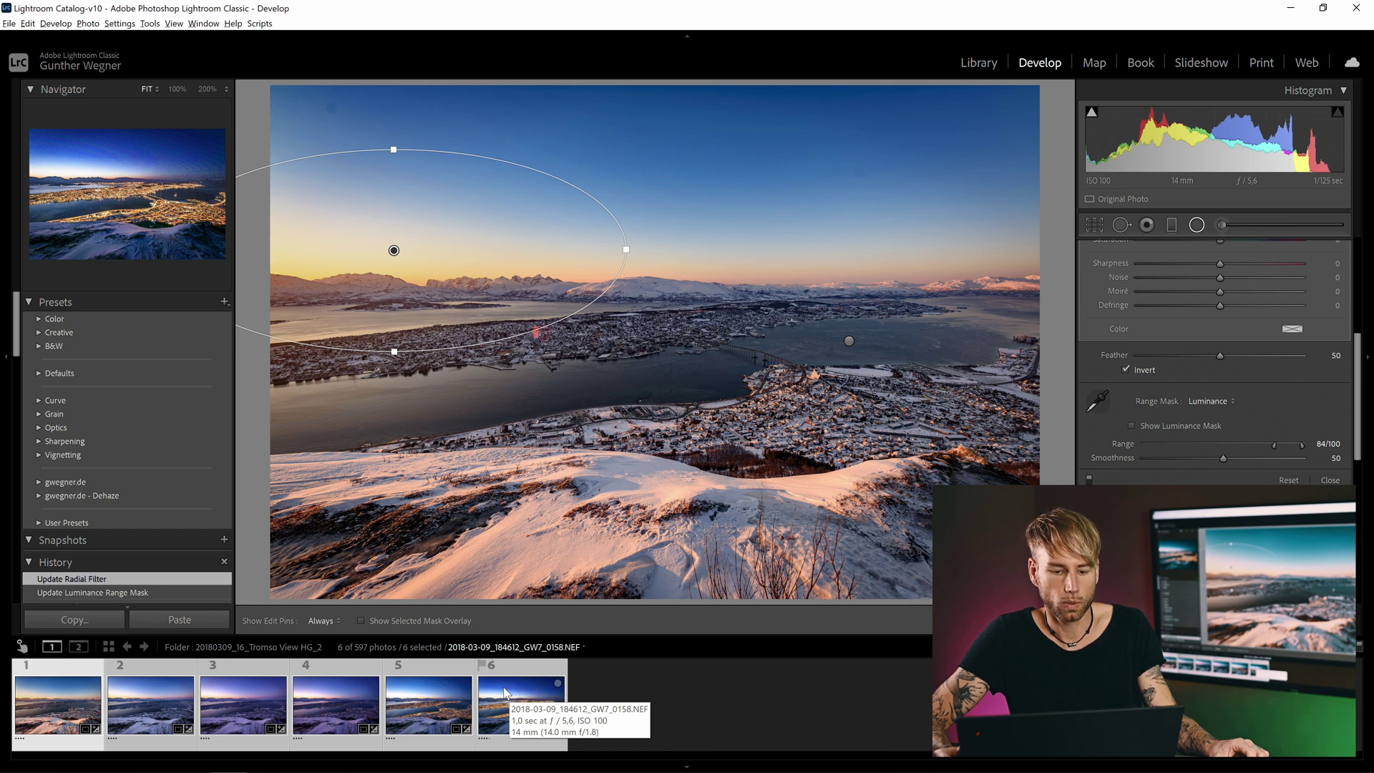
click(258, 23)
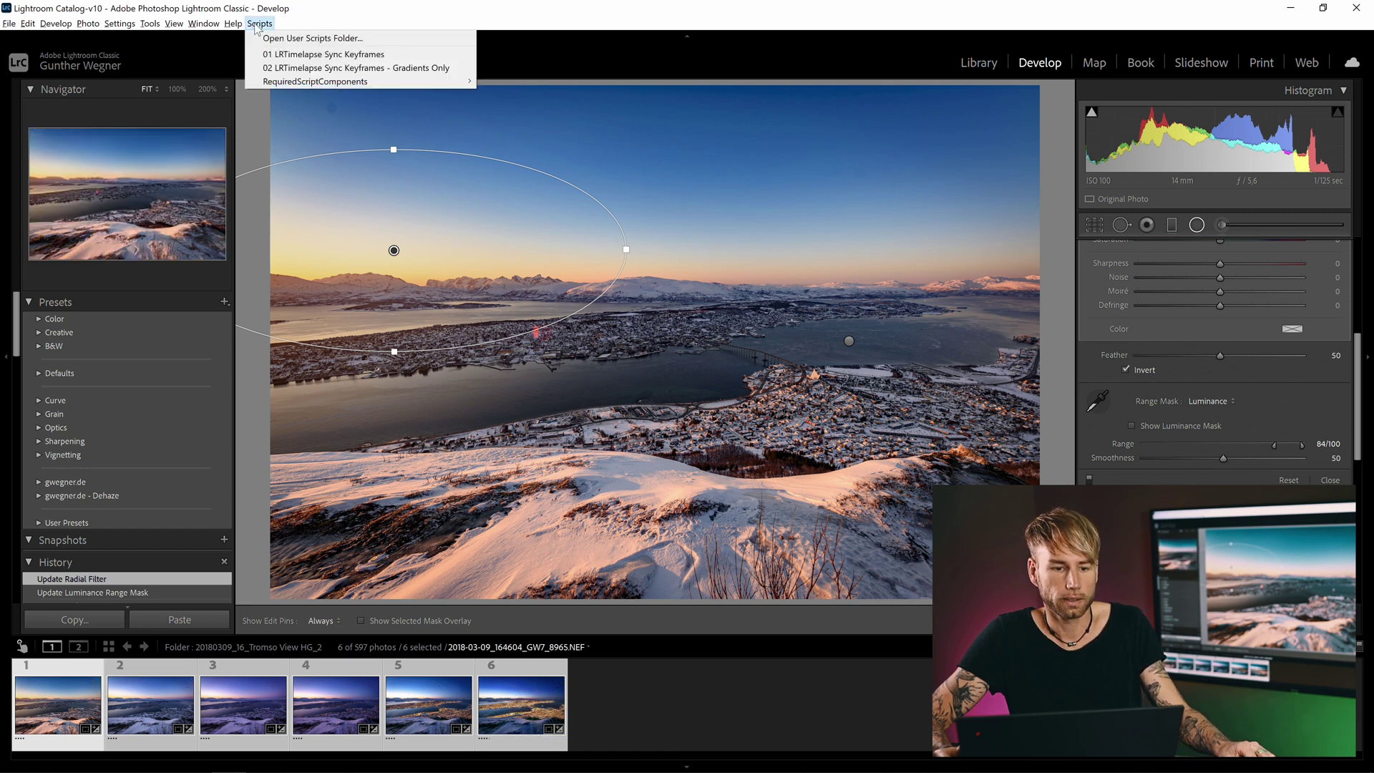
click(323, 68)
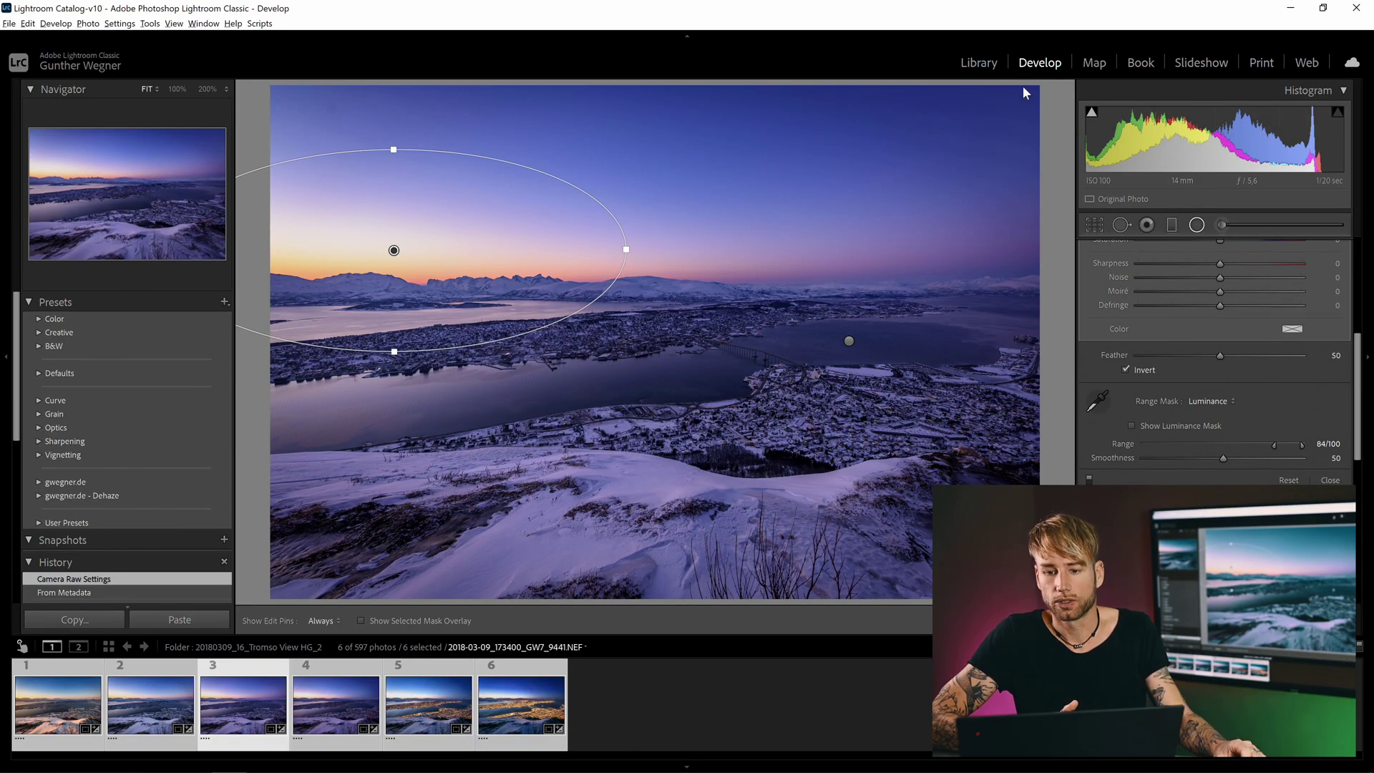
click(521, 705)
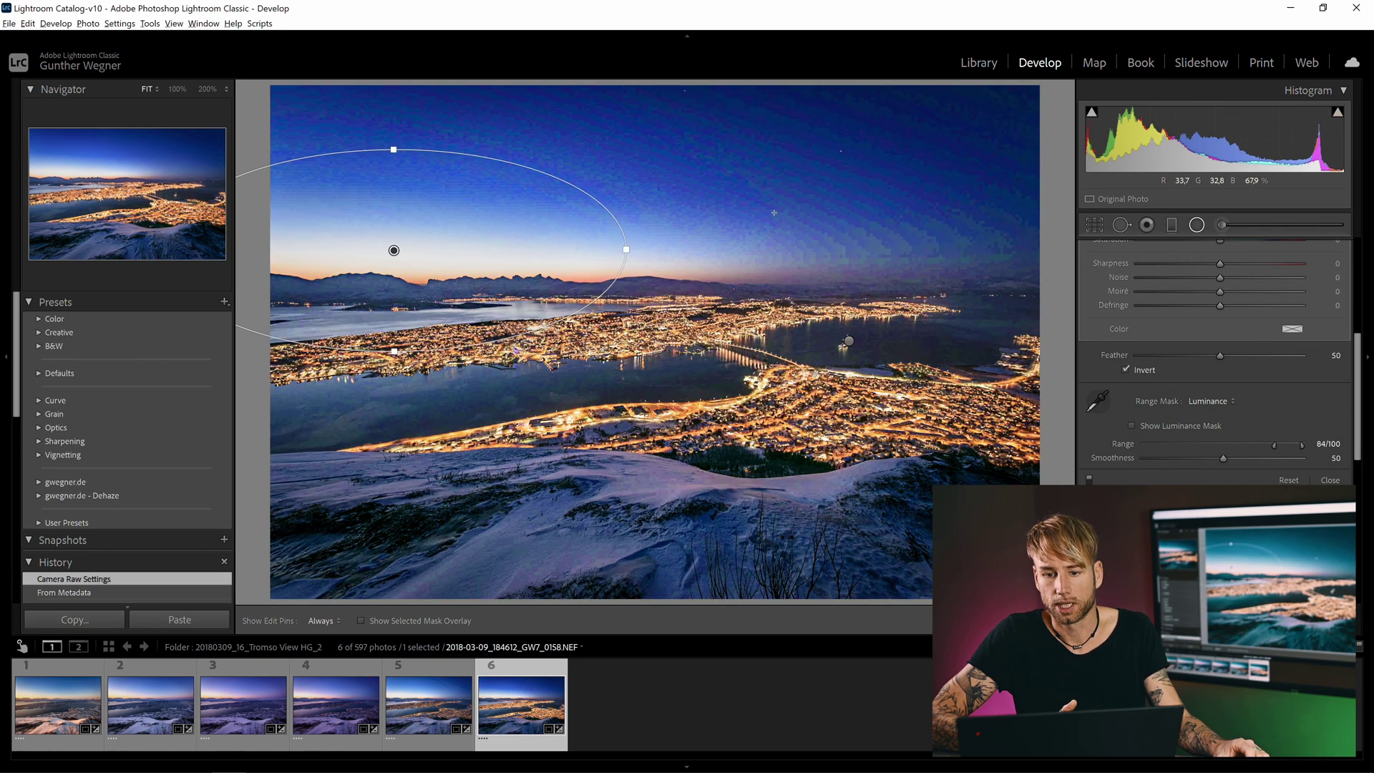
- On keyframe 6, rotate the sky graduated filter into a diagonal and set its Exposure to 1.05
click(1197, 225)
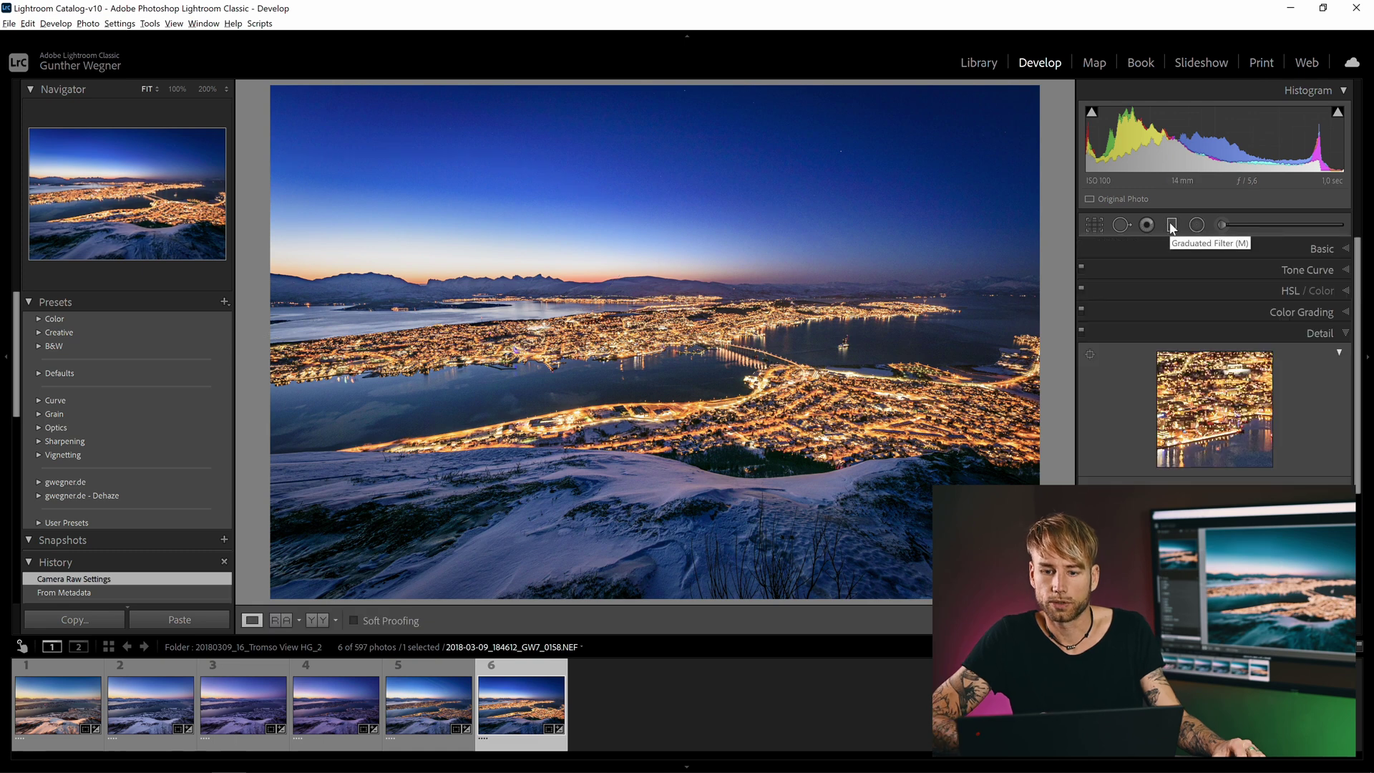
click(1171, 226)
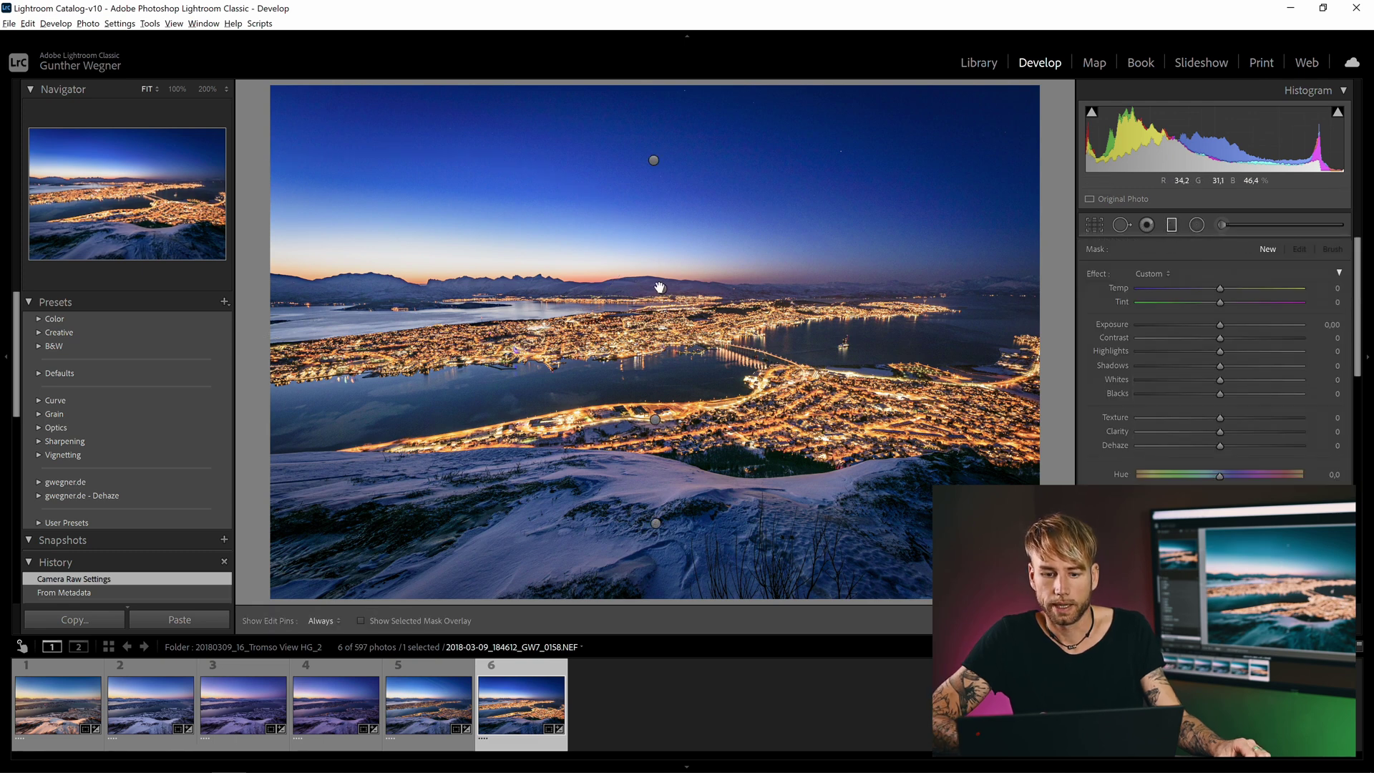
click(653, 159)
drag(653, 160, 731, 183)
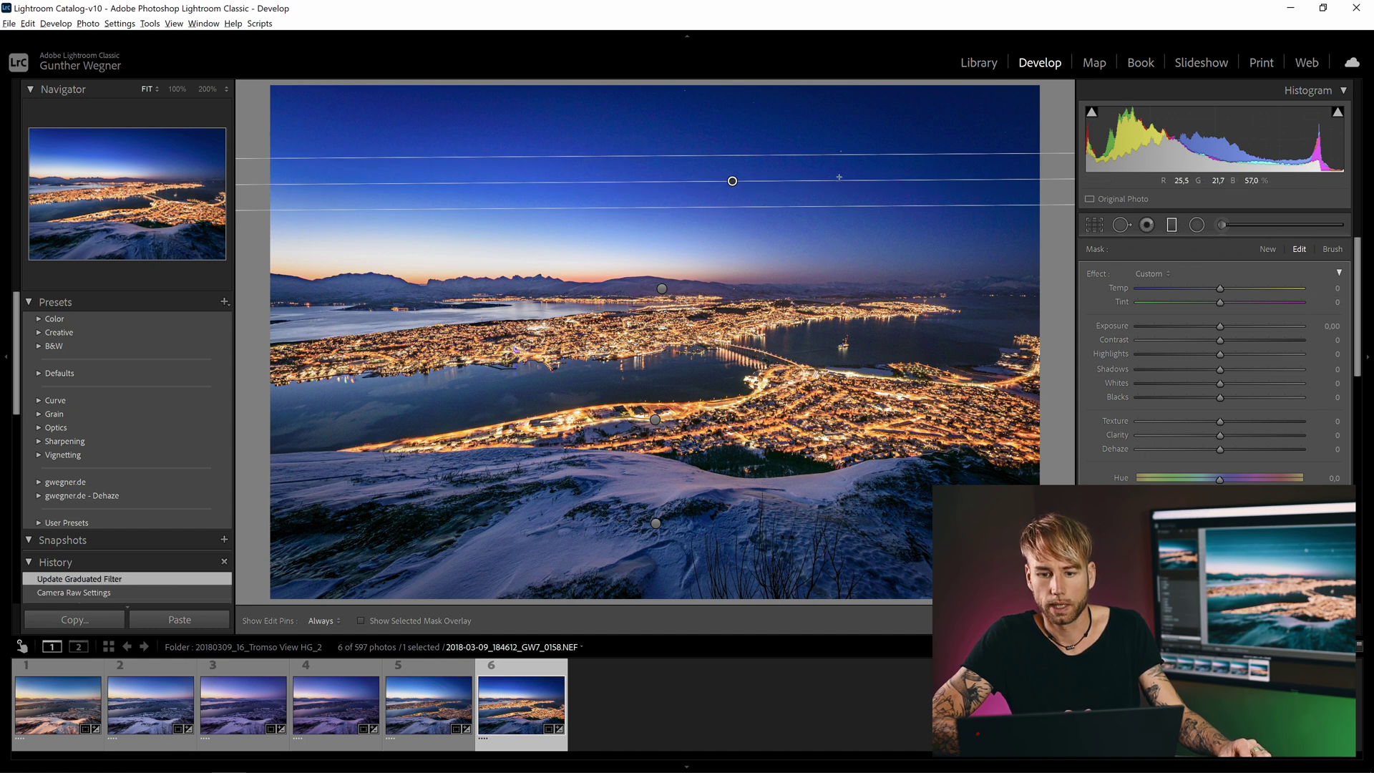
drag(835, 184, 811, 202)
drag(732, 181, 896, 164)
mouse_move(1220, 326)
mouse_down()
mouse_move(1259, 333)
mouse_move(1242, 327)
mouse_up()
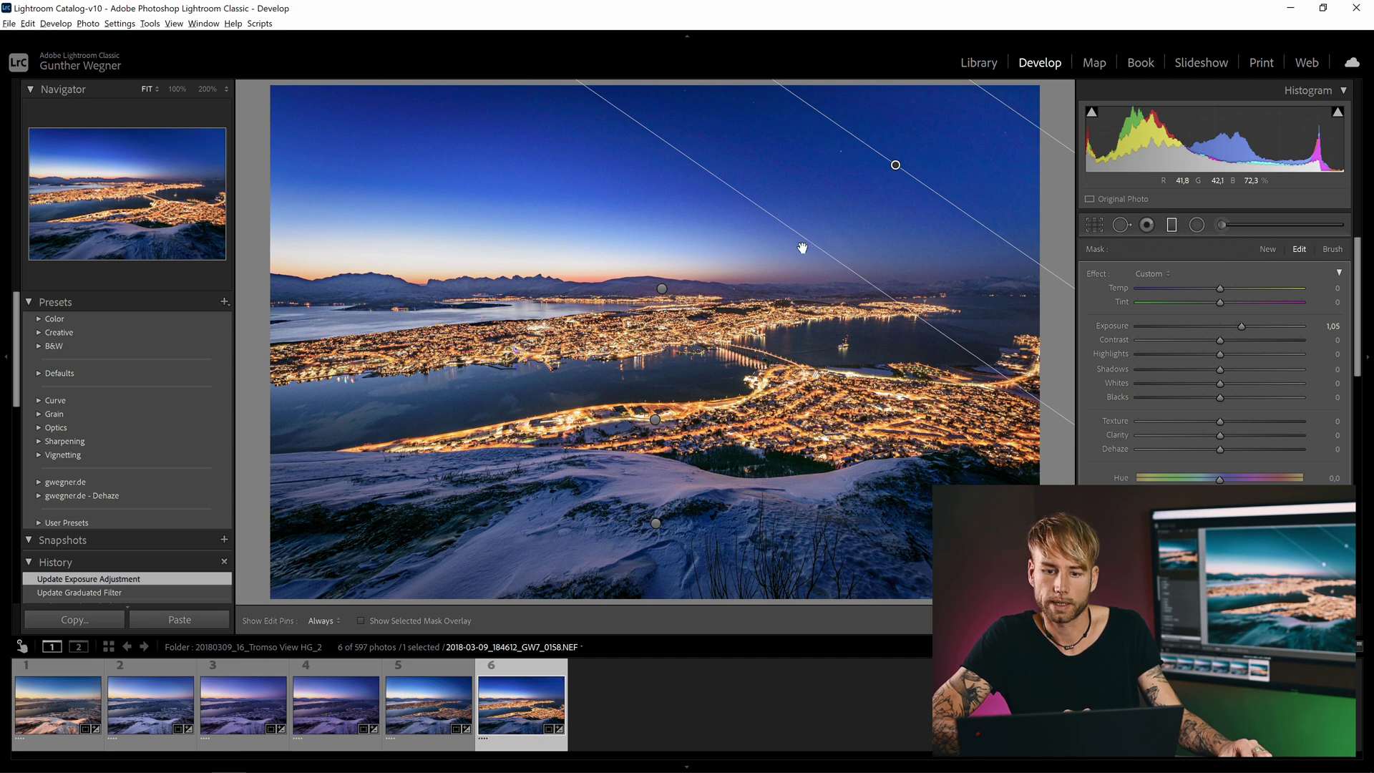
drag(801, 245, 740, 320)
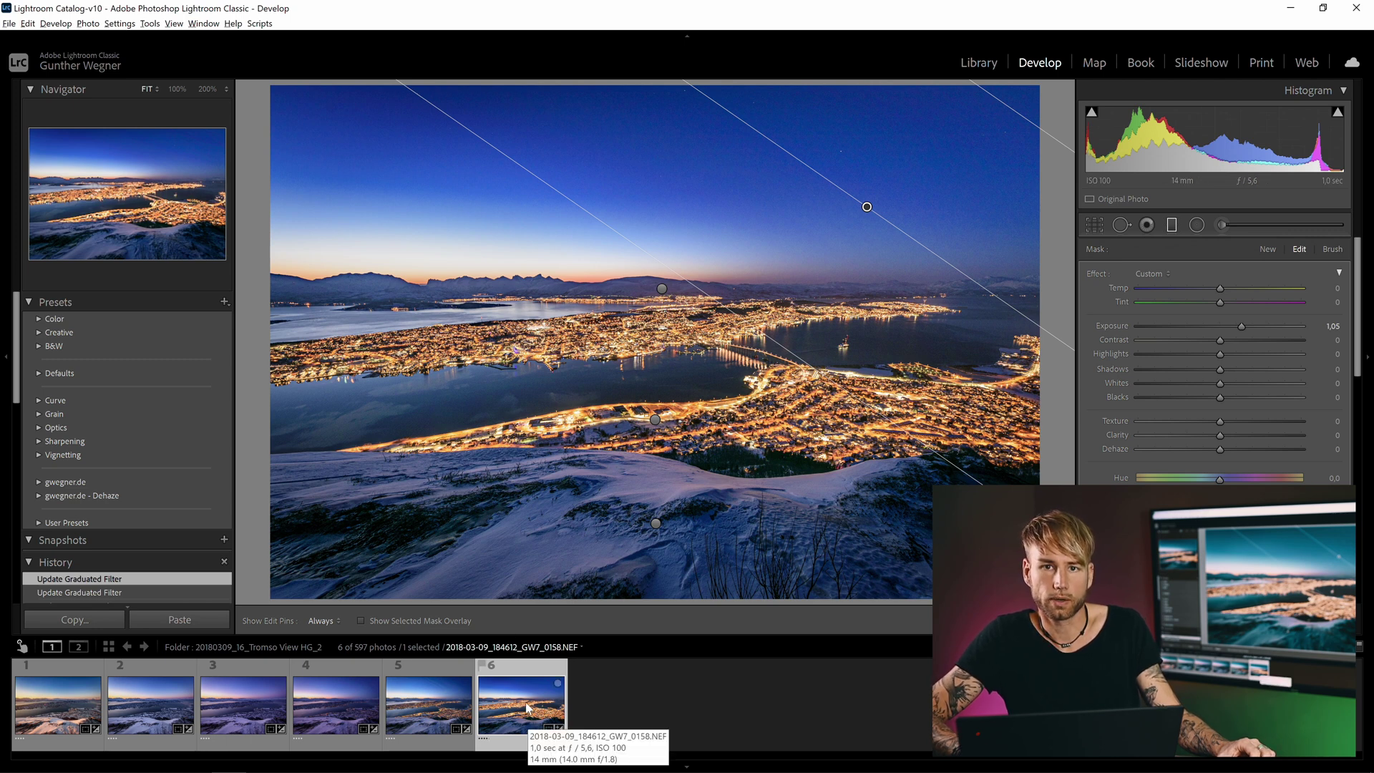
- Run 02 LRTimelapse Sync Keyframes - Gradients Only across all six keyframes, then reopen keyframe 1
shift+click(54, 708)
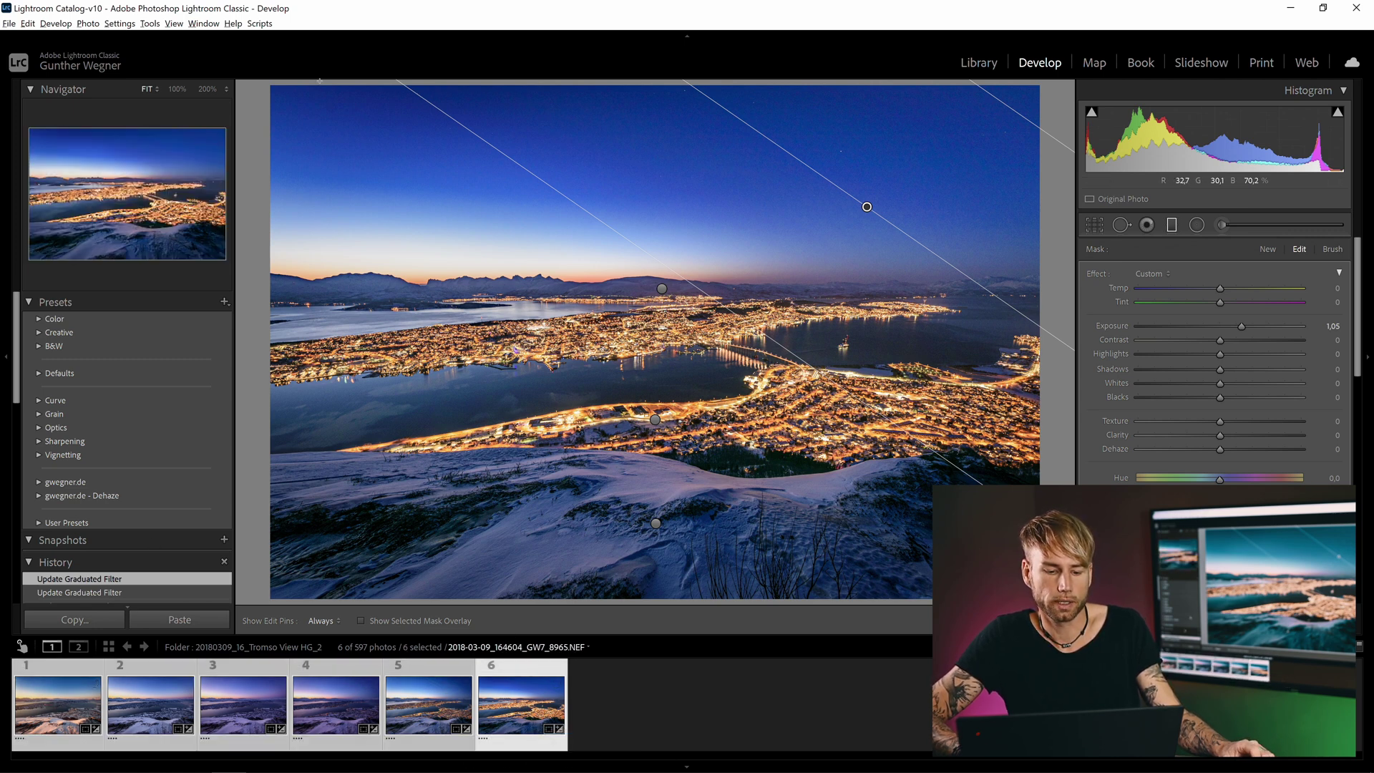
click(262, 24)
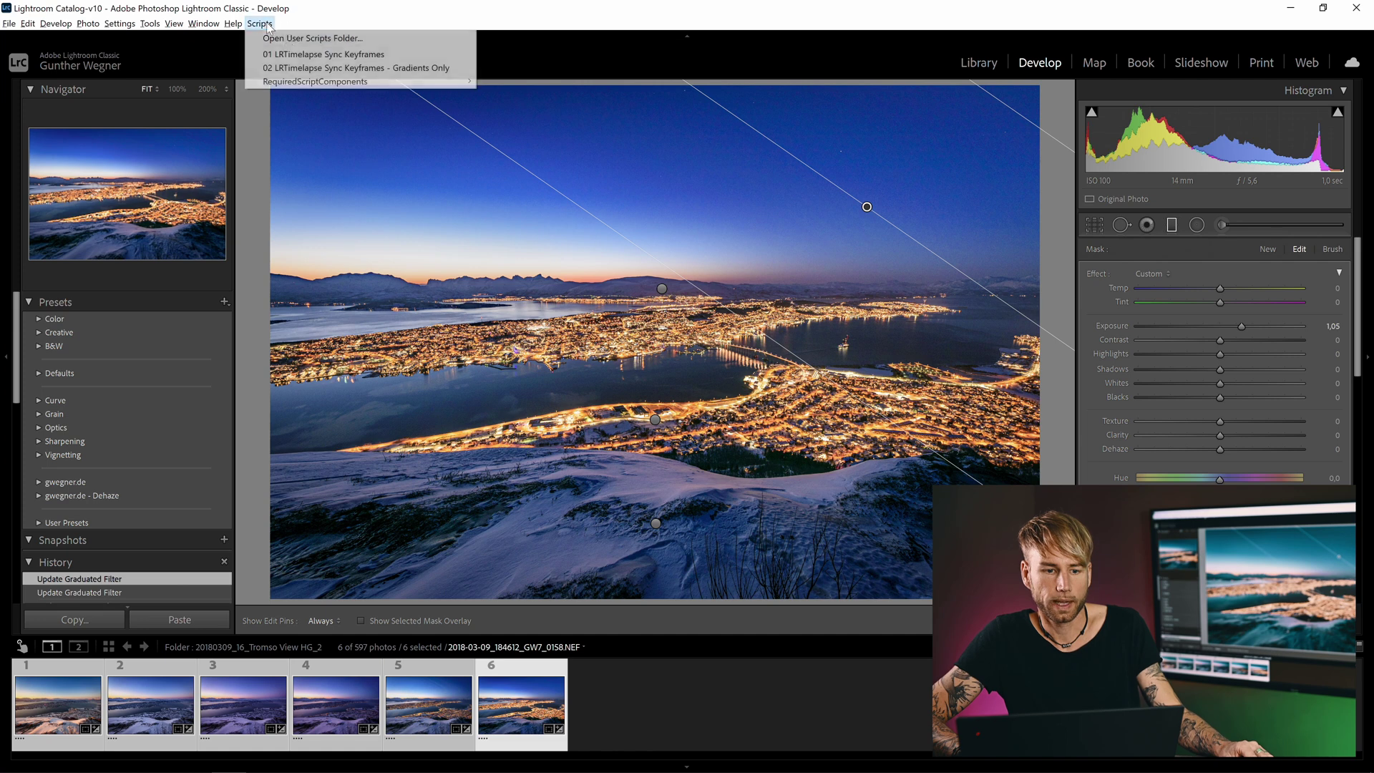
click(370, 67)
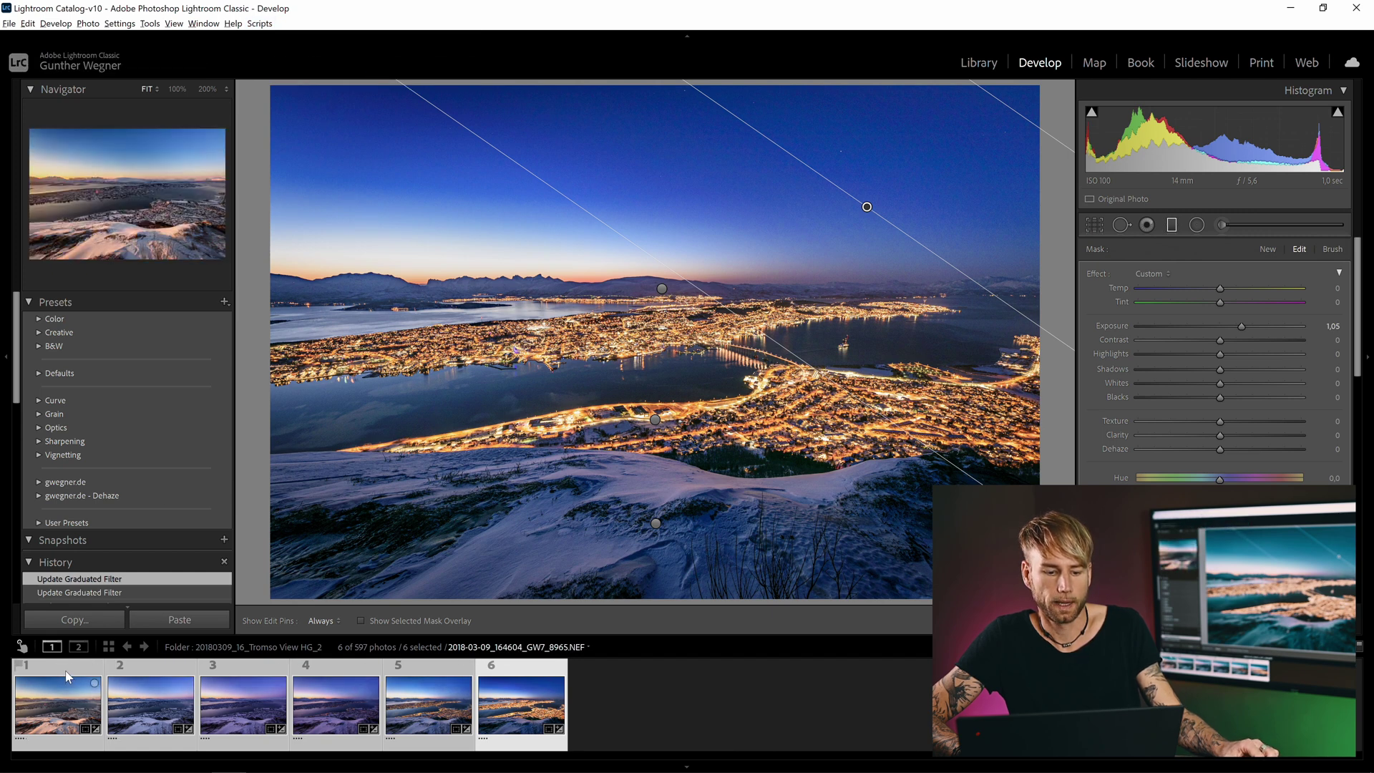
click(64, 677)
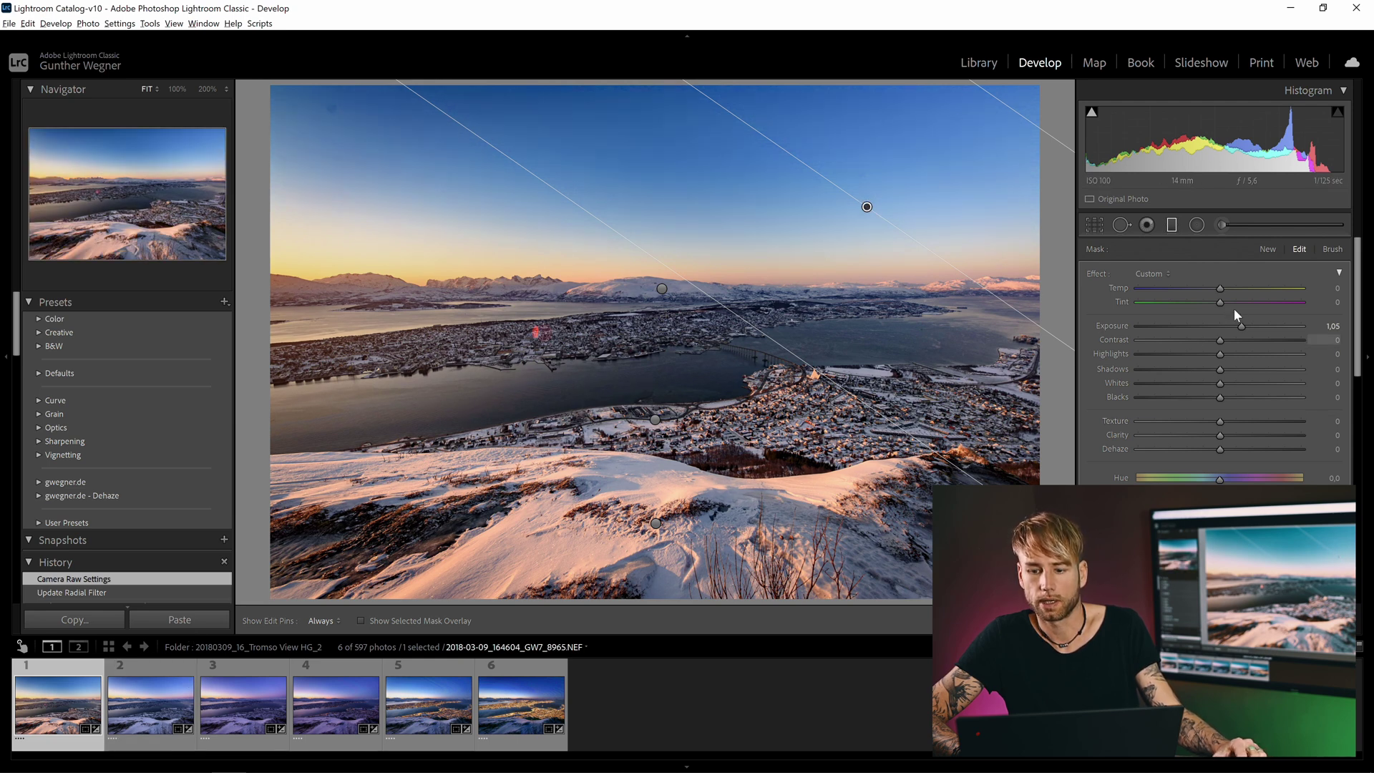
- Set the graduated filter's mask exposure to 0 on keyframes 1 and 2
double_click(1110, 325)
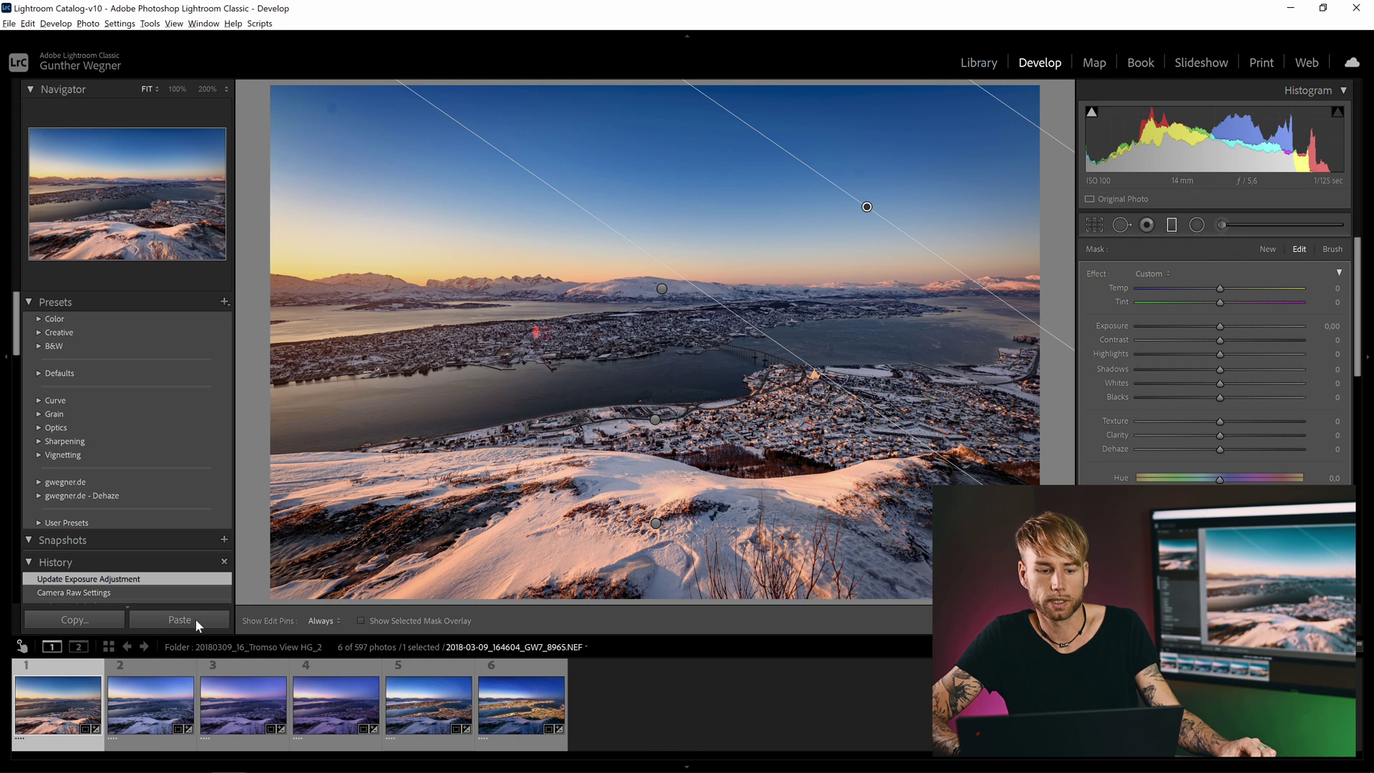
click(149, 720)
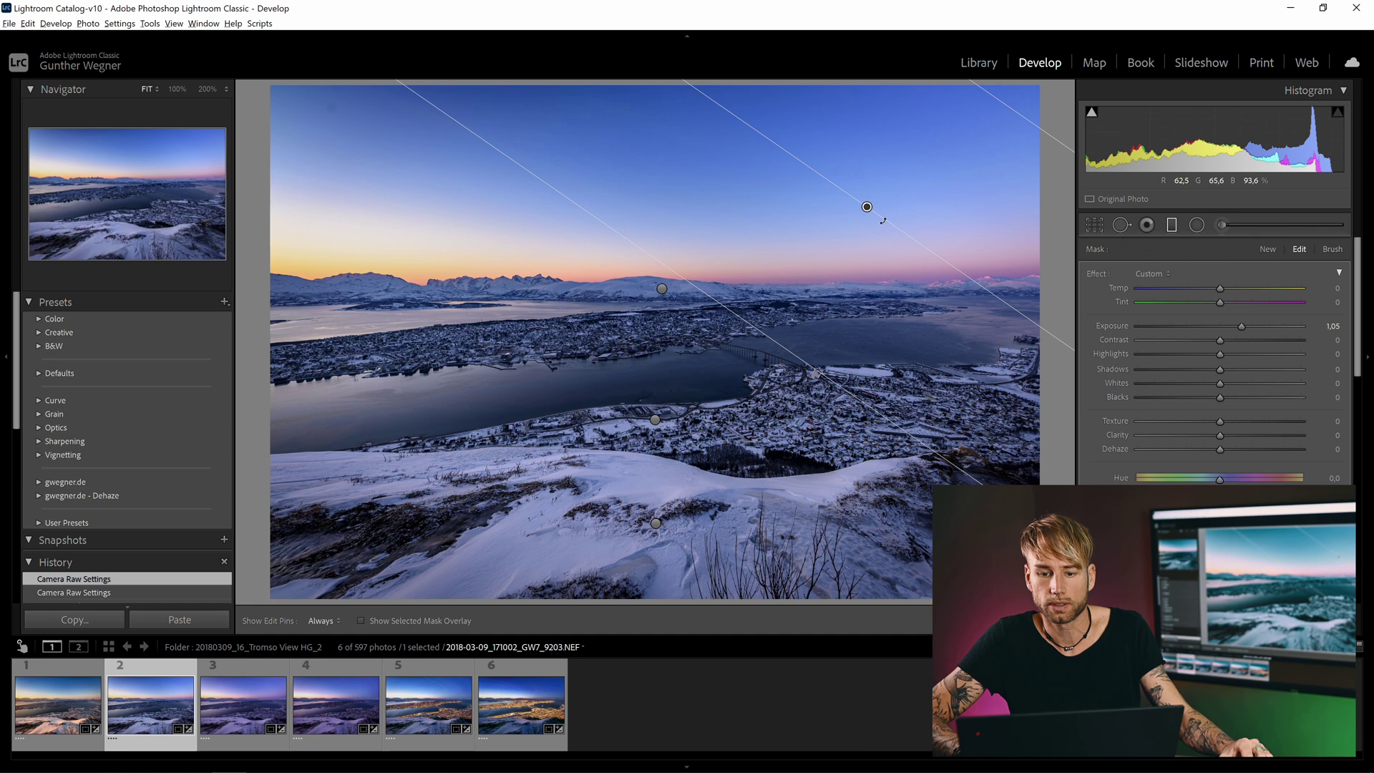
double_click(1112, 328)
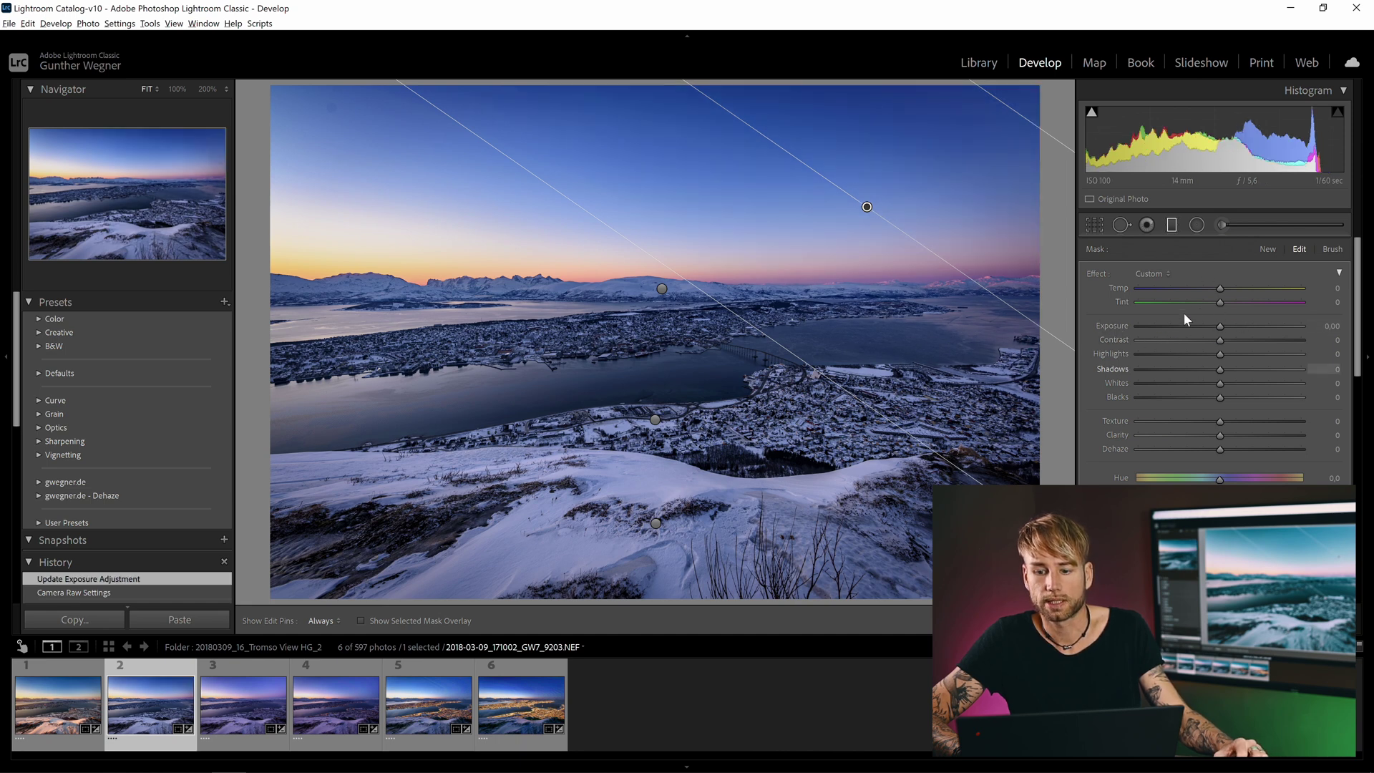
- Lower the mask exposure on keyframes 3–5 (0.70 on keyframe 4), keeping 1.05 on keyframe 6
click(268, 696)
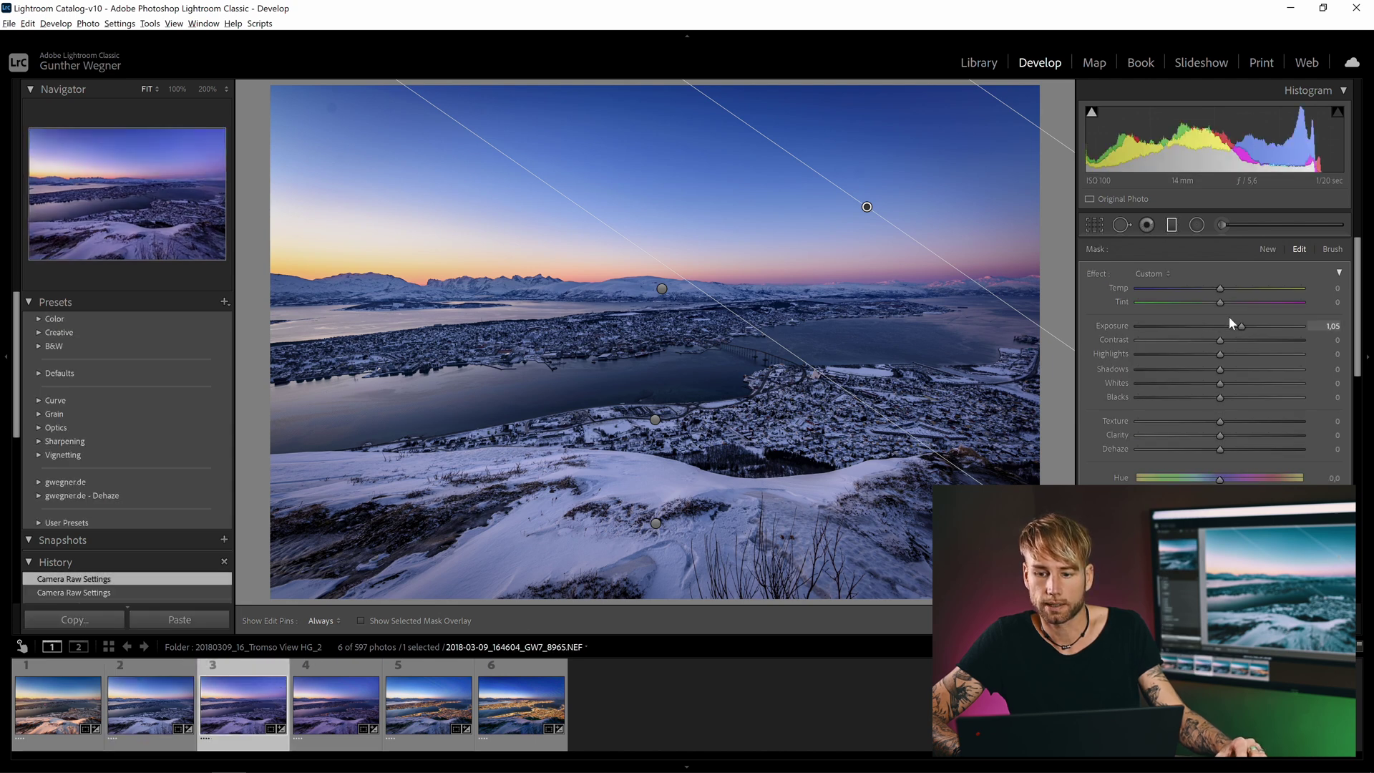
drag(1242, 328, 1230, 328)
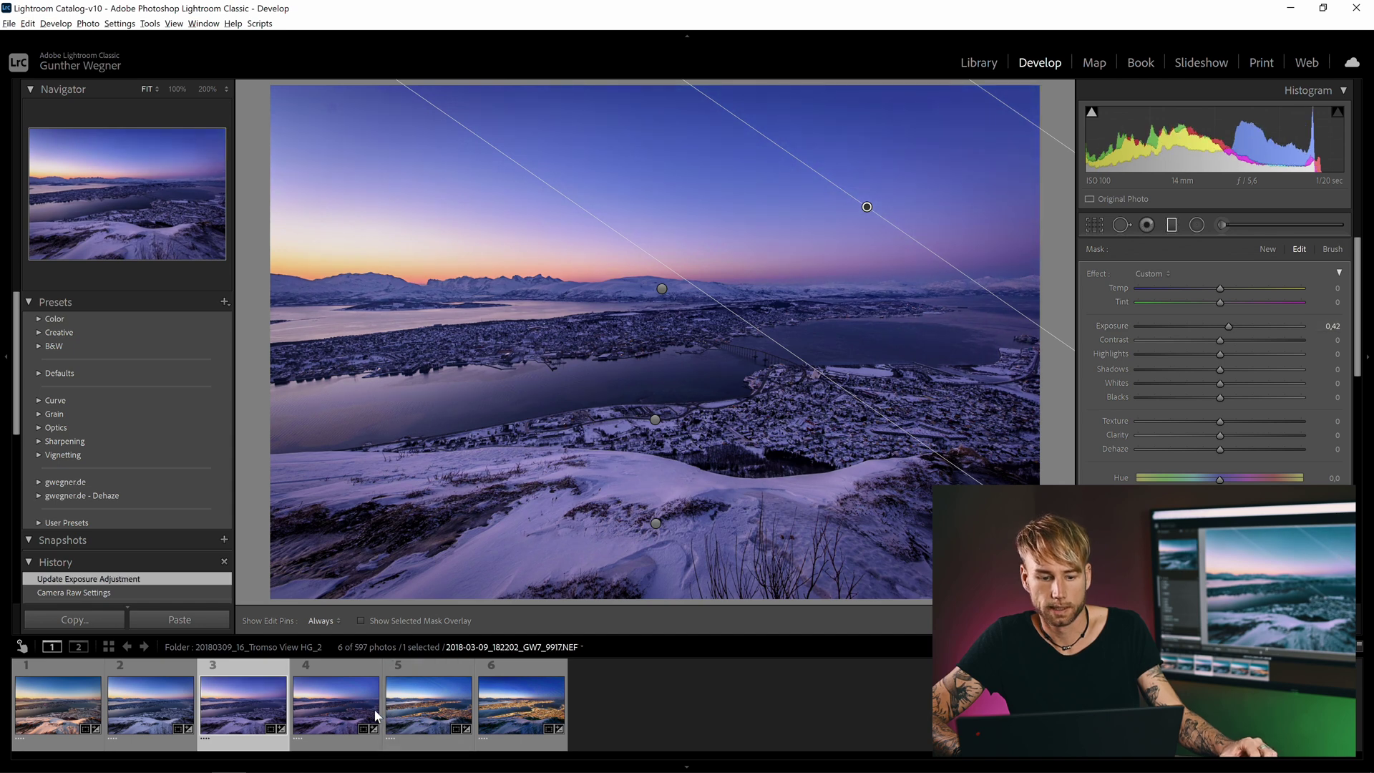
key(Right)
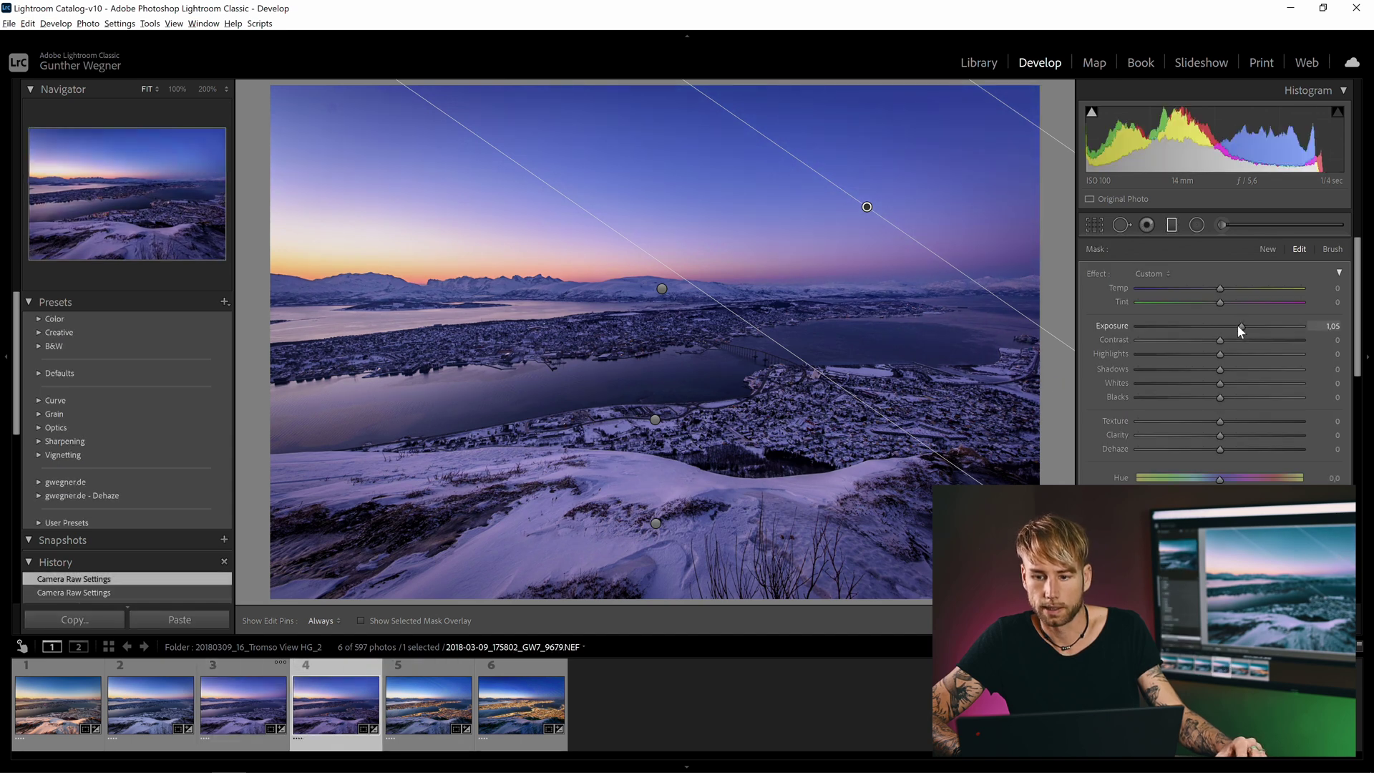
drag(1239, 326, 1234, 327)
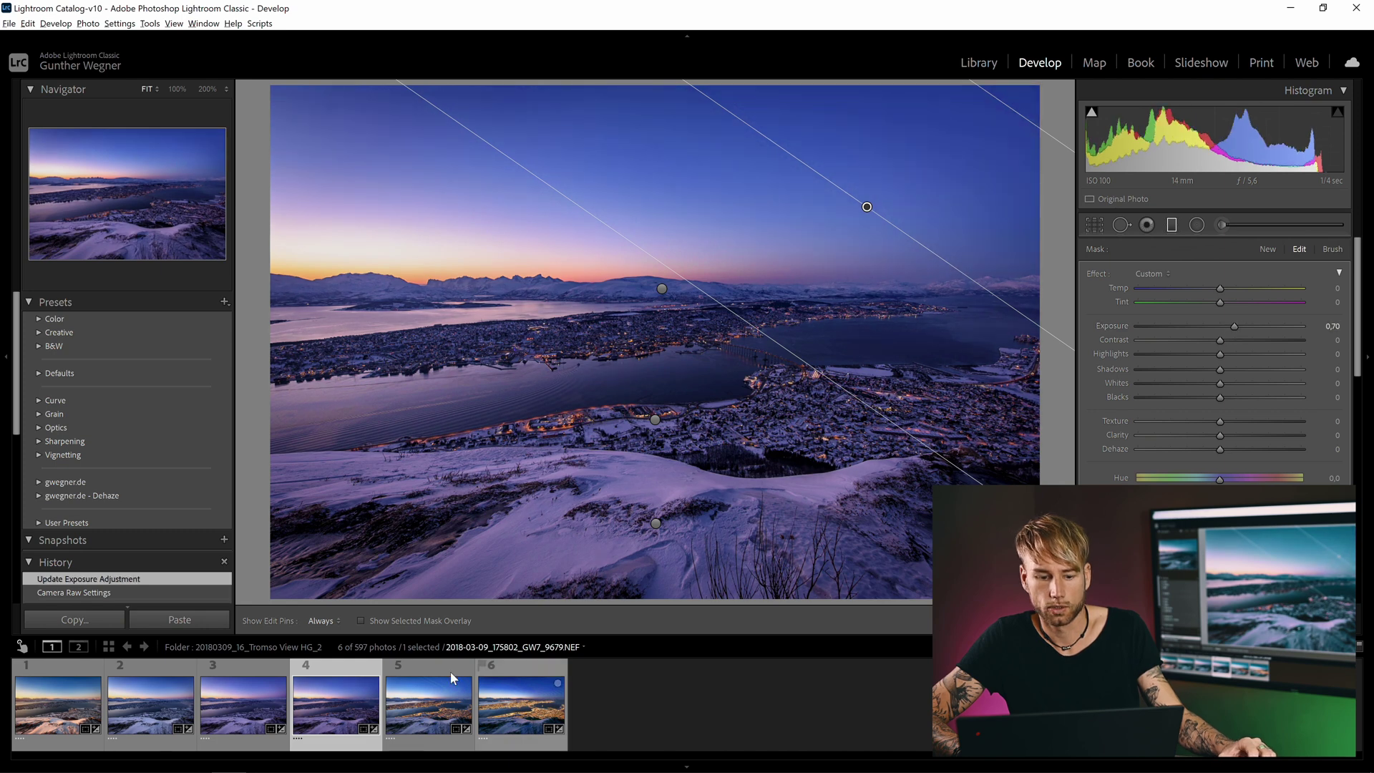
key(Right)
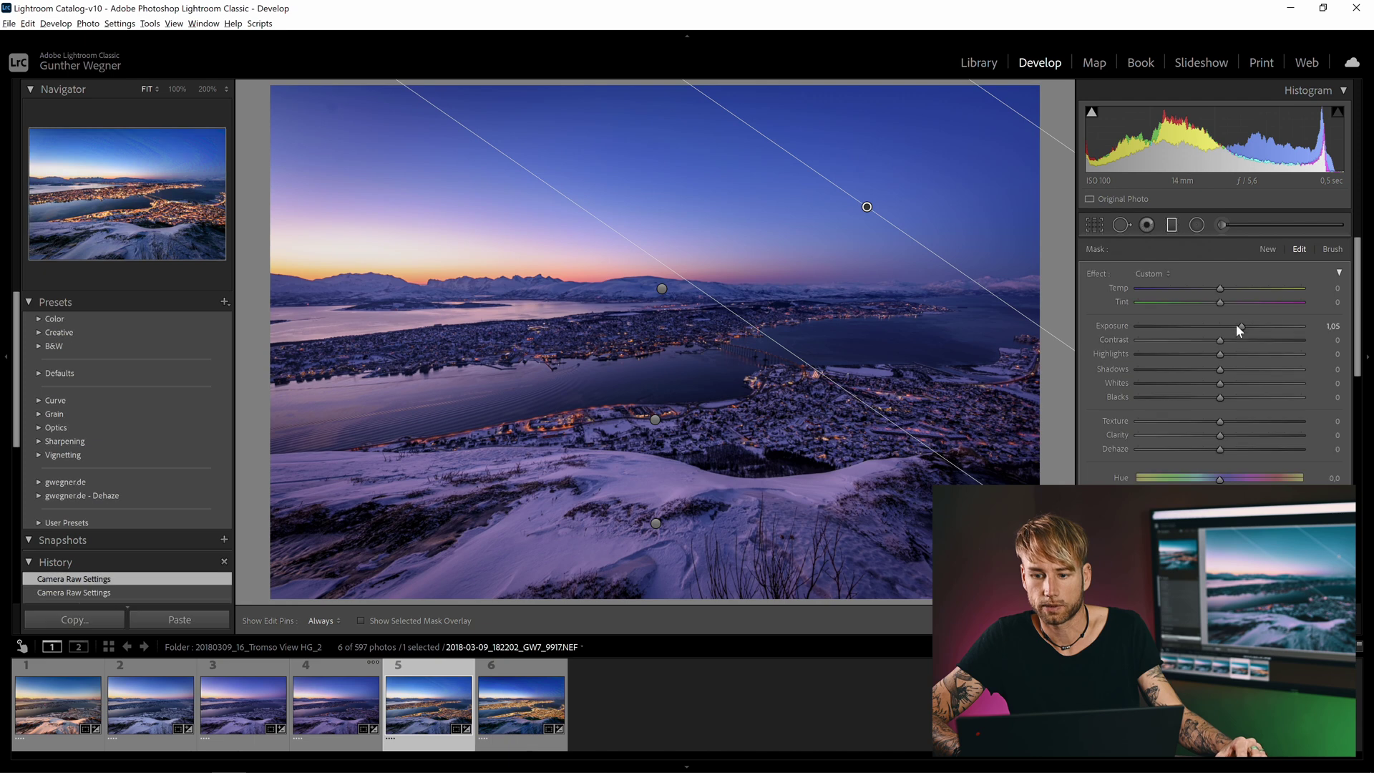
drag(1238, 325, 1234, 328)
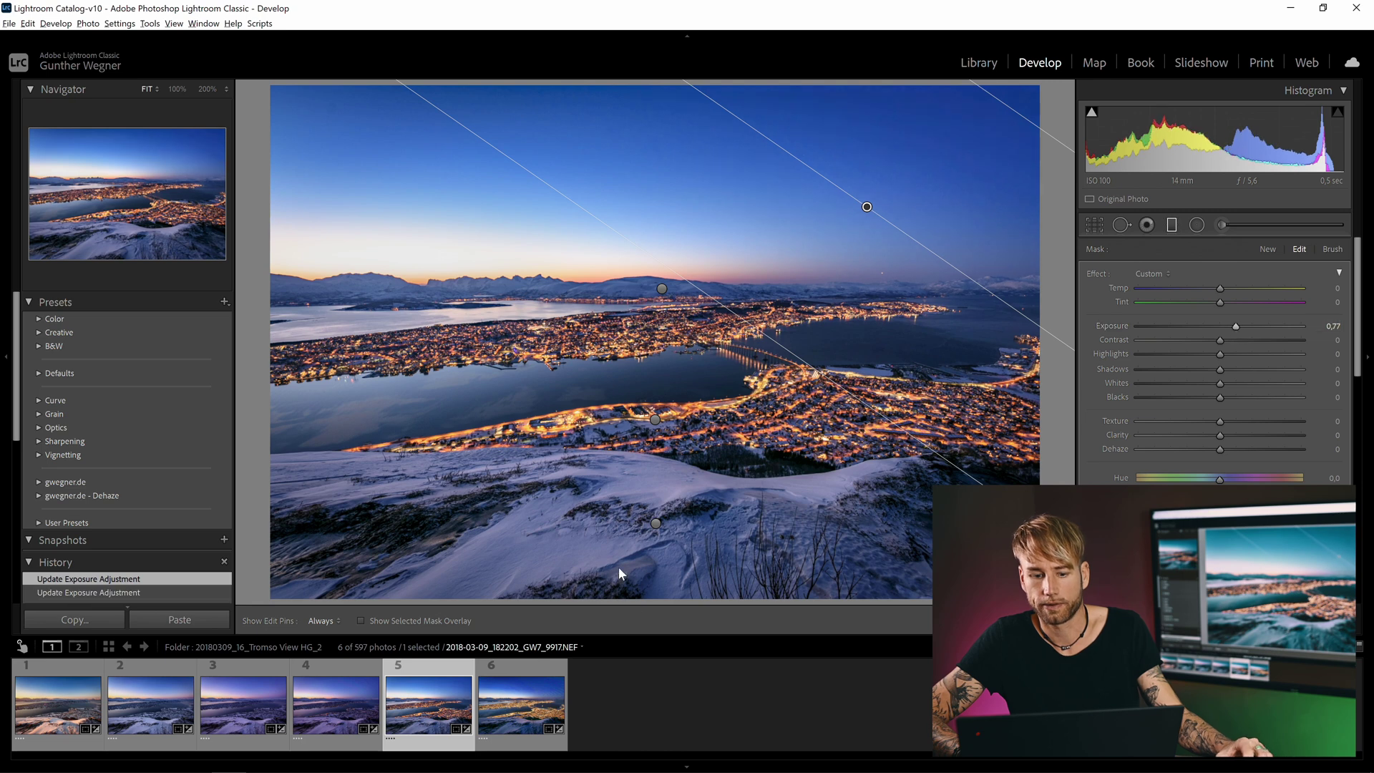
click(531, 719)
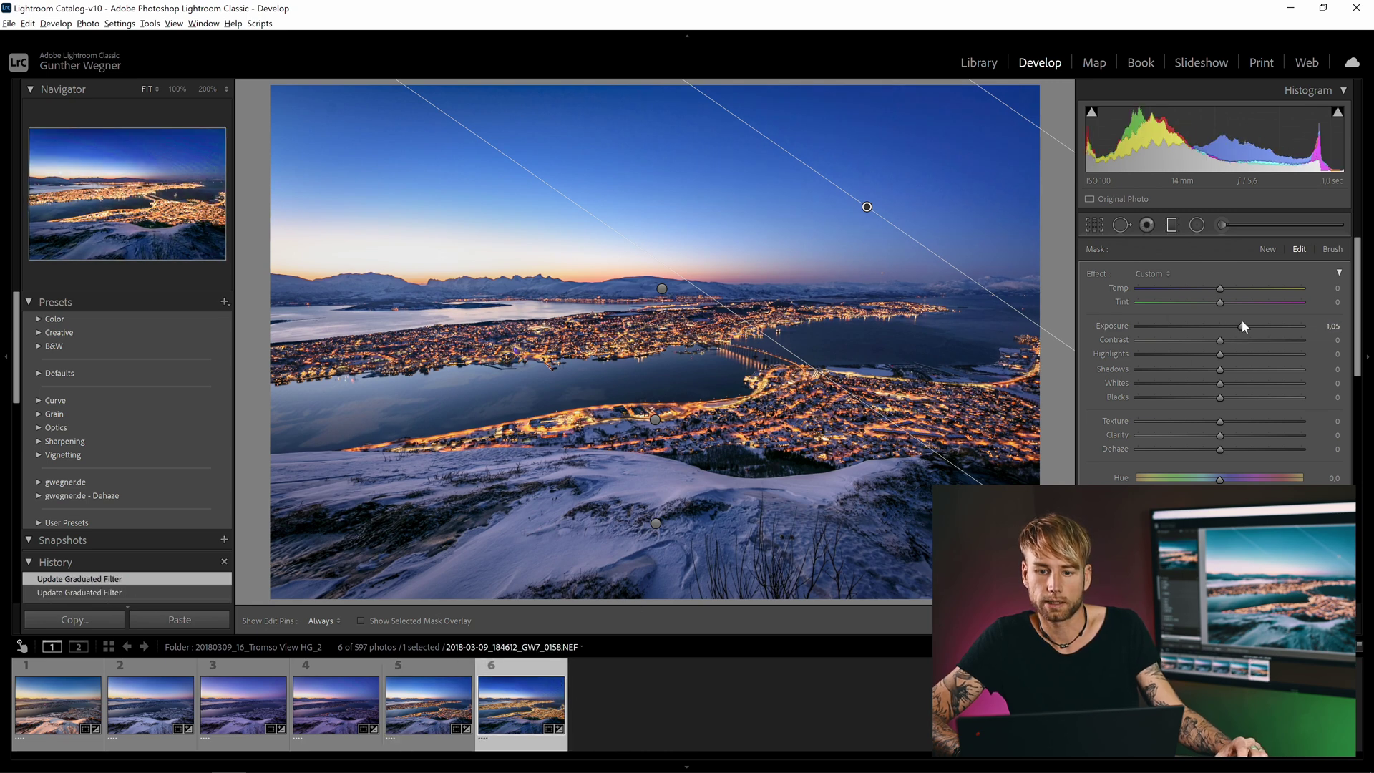
click(428, 702)
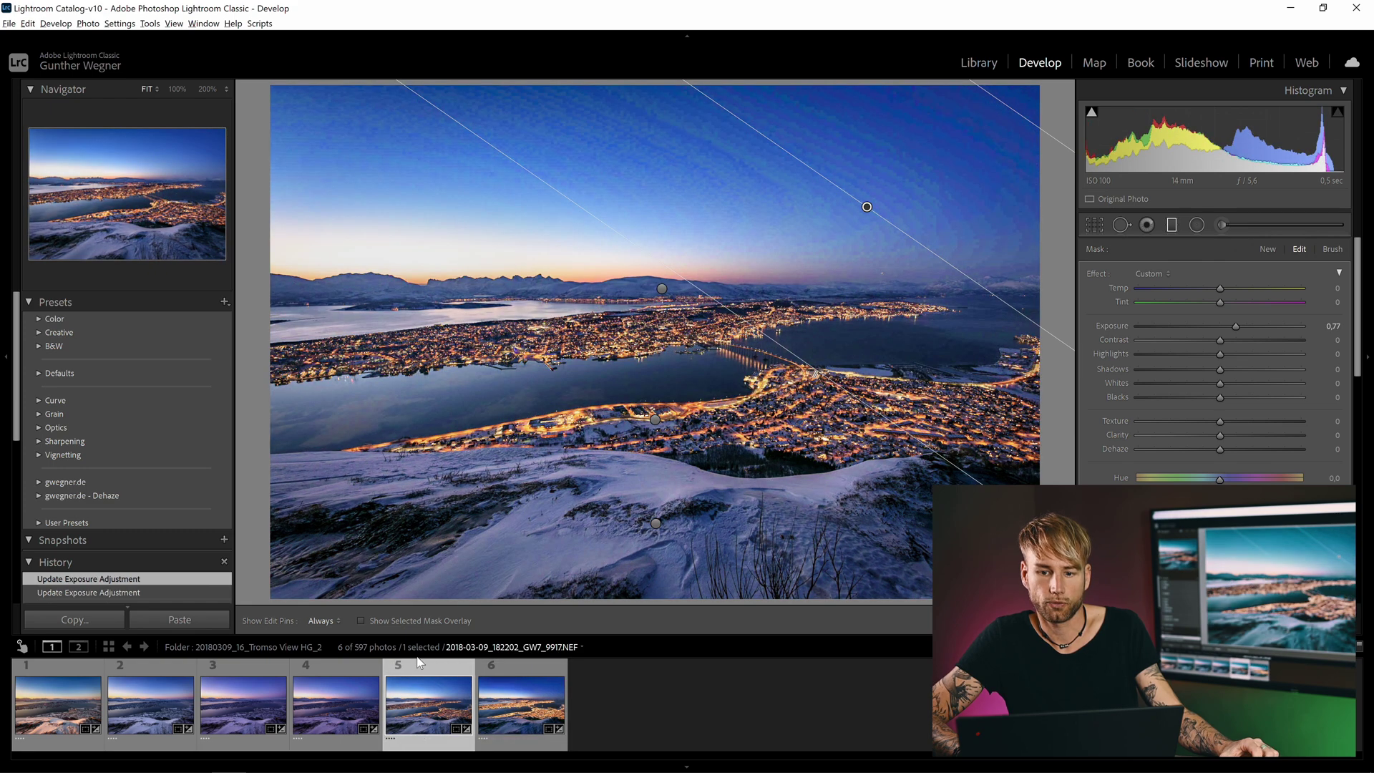
click(320, 698)
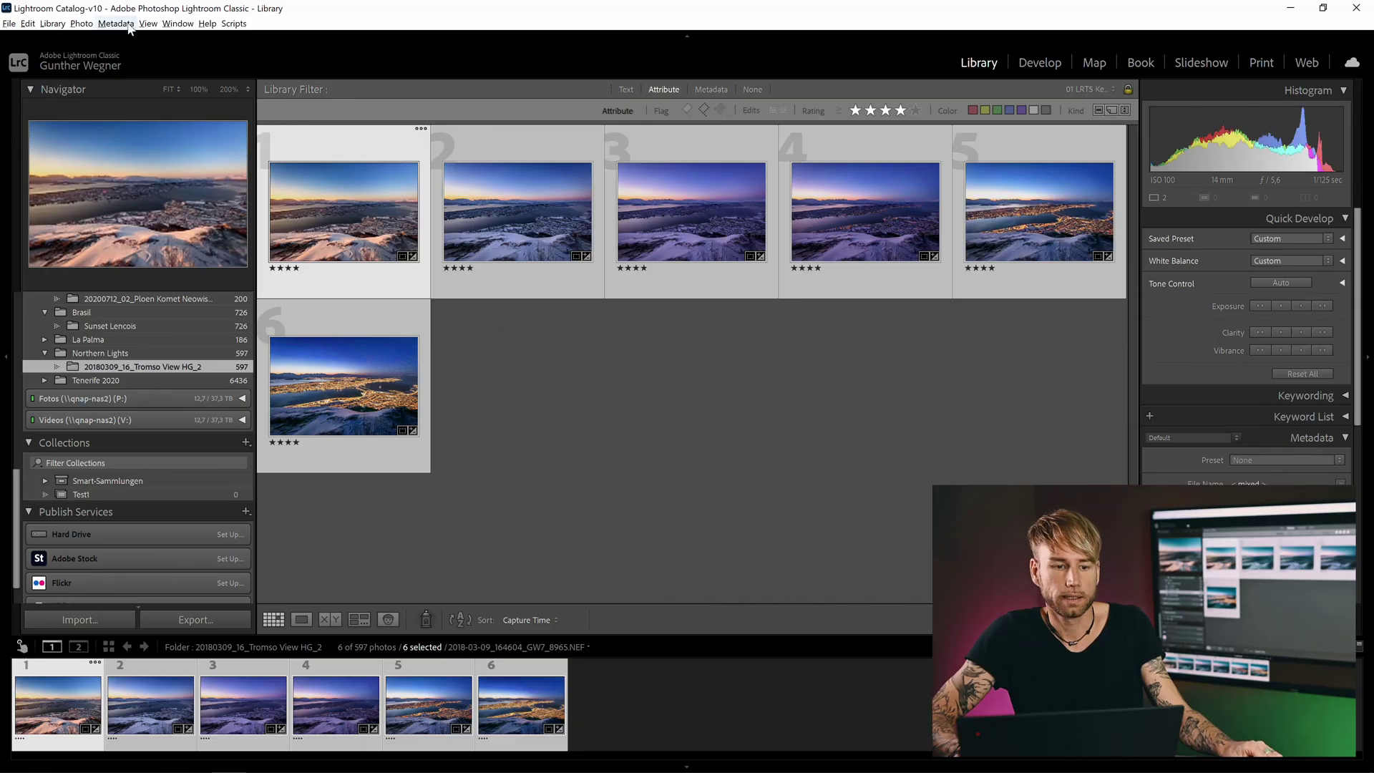
- Save the six keyframes' metadata to files via Metadata > Save Metadata to Files, then return to LRTimelapse
click(123, 24)
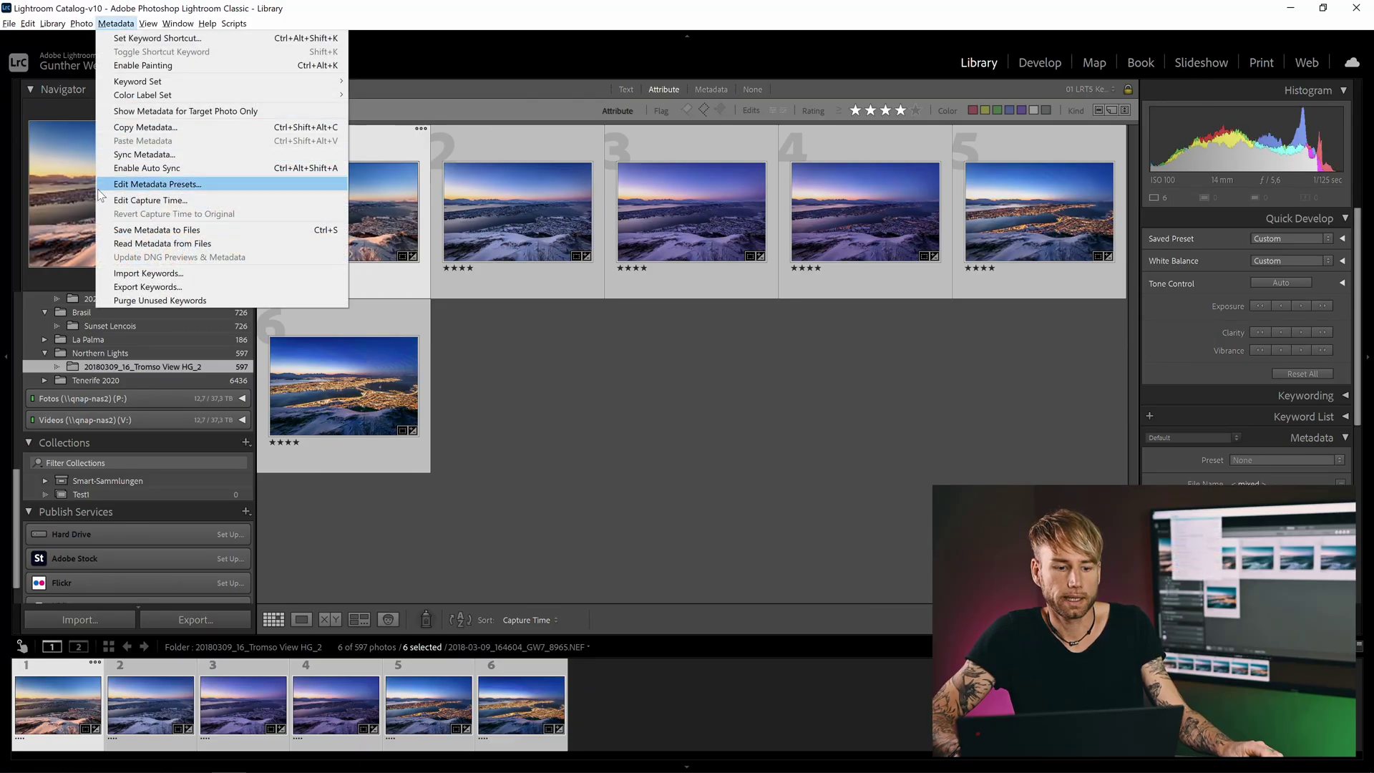
click(130, 231)
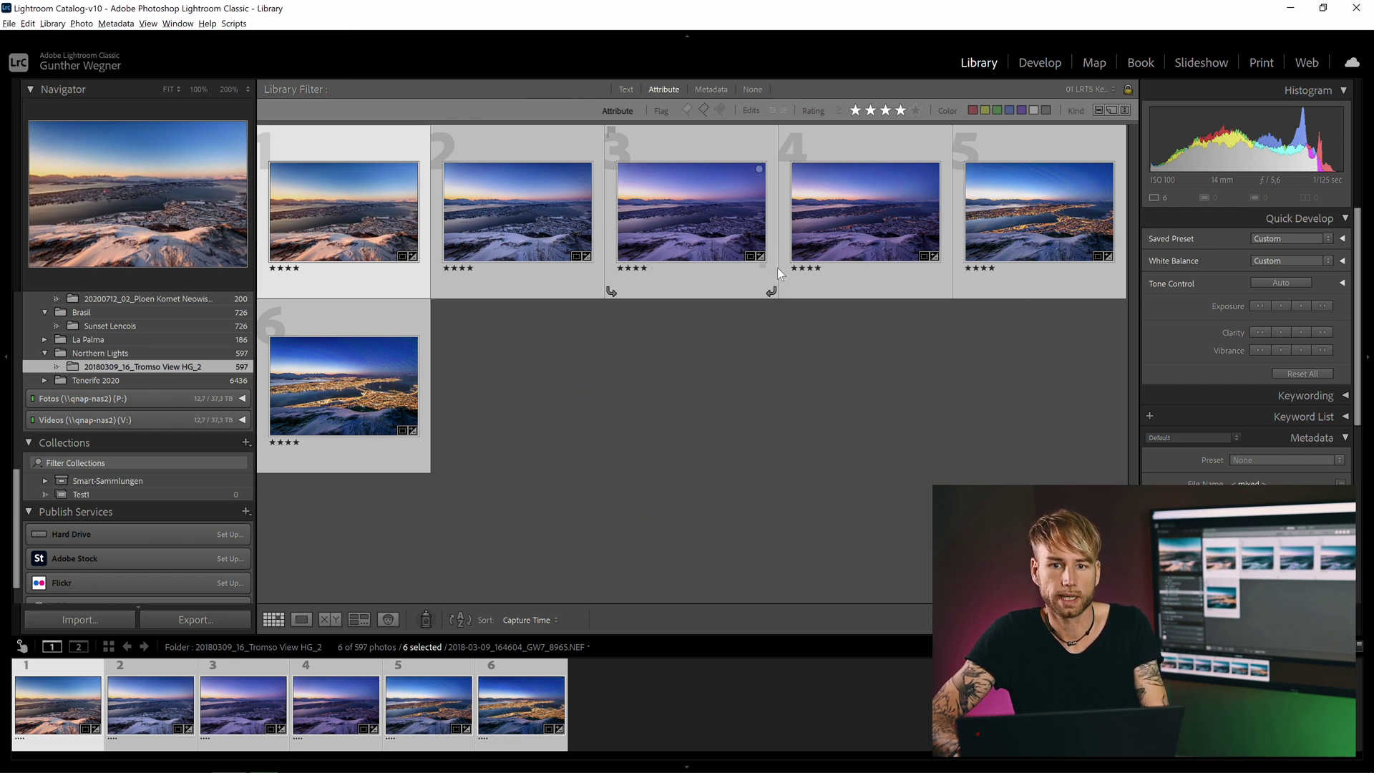
key(alt+Tab)
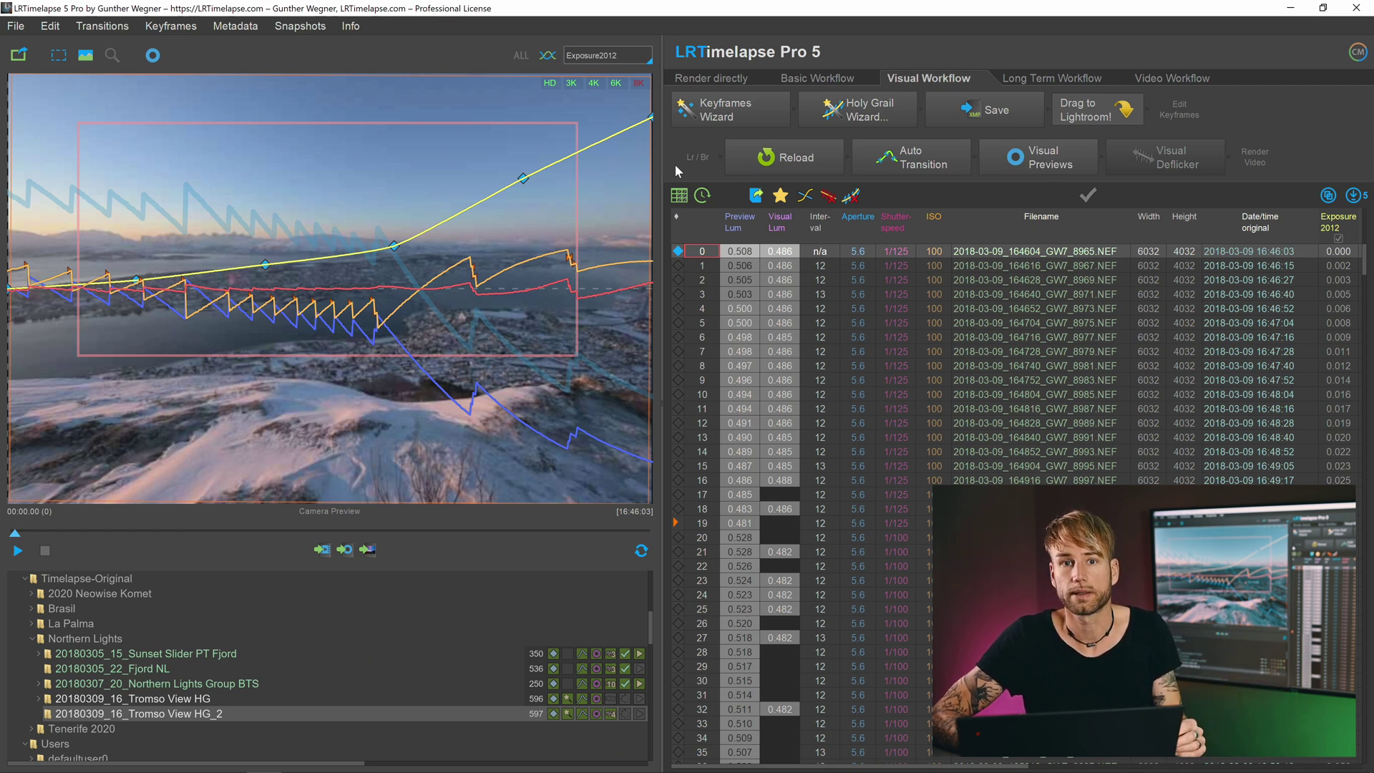
- Reload the keyframe XMP metadata, run Auto Transition, and render Visual Previews
click(746, 165)
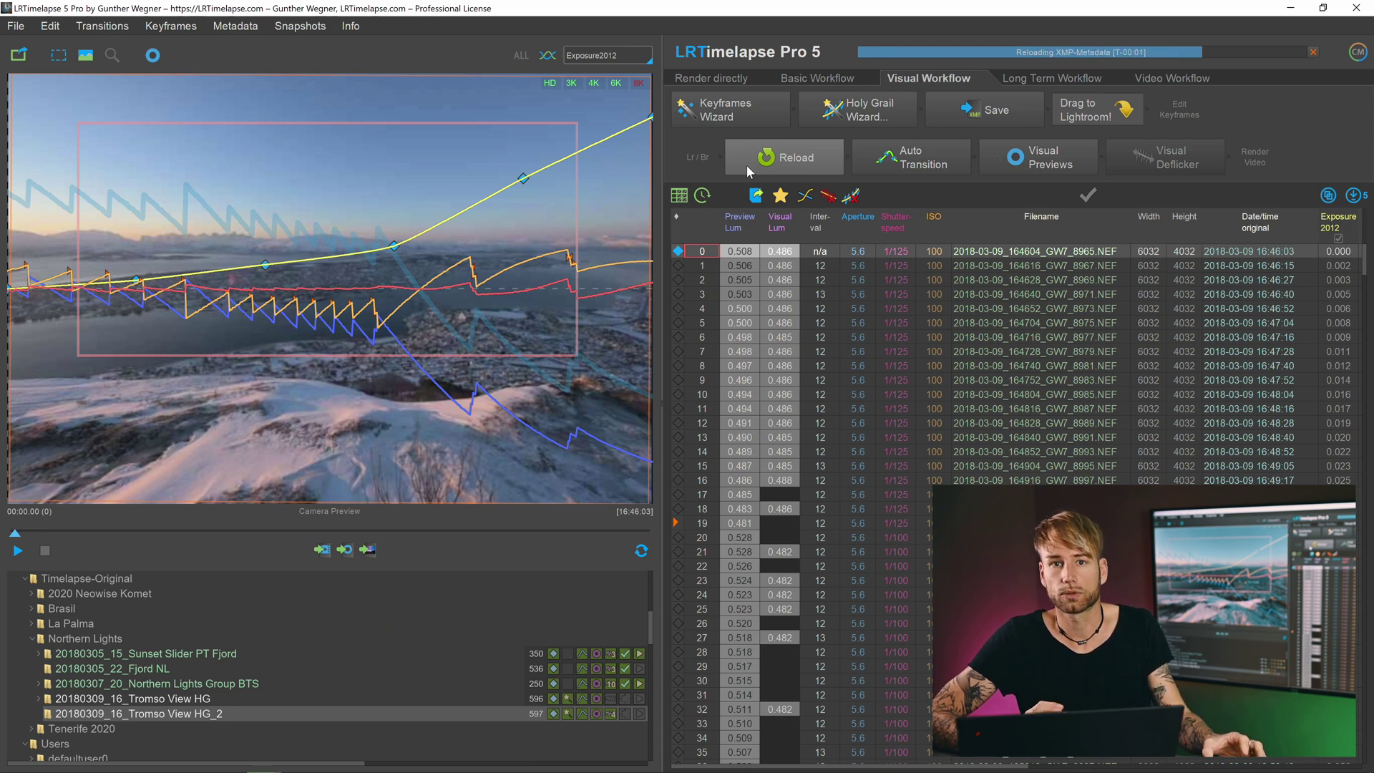
click(892, 170)
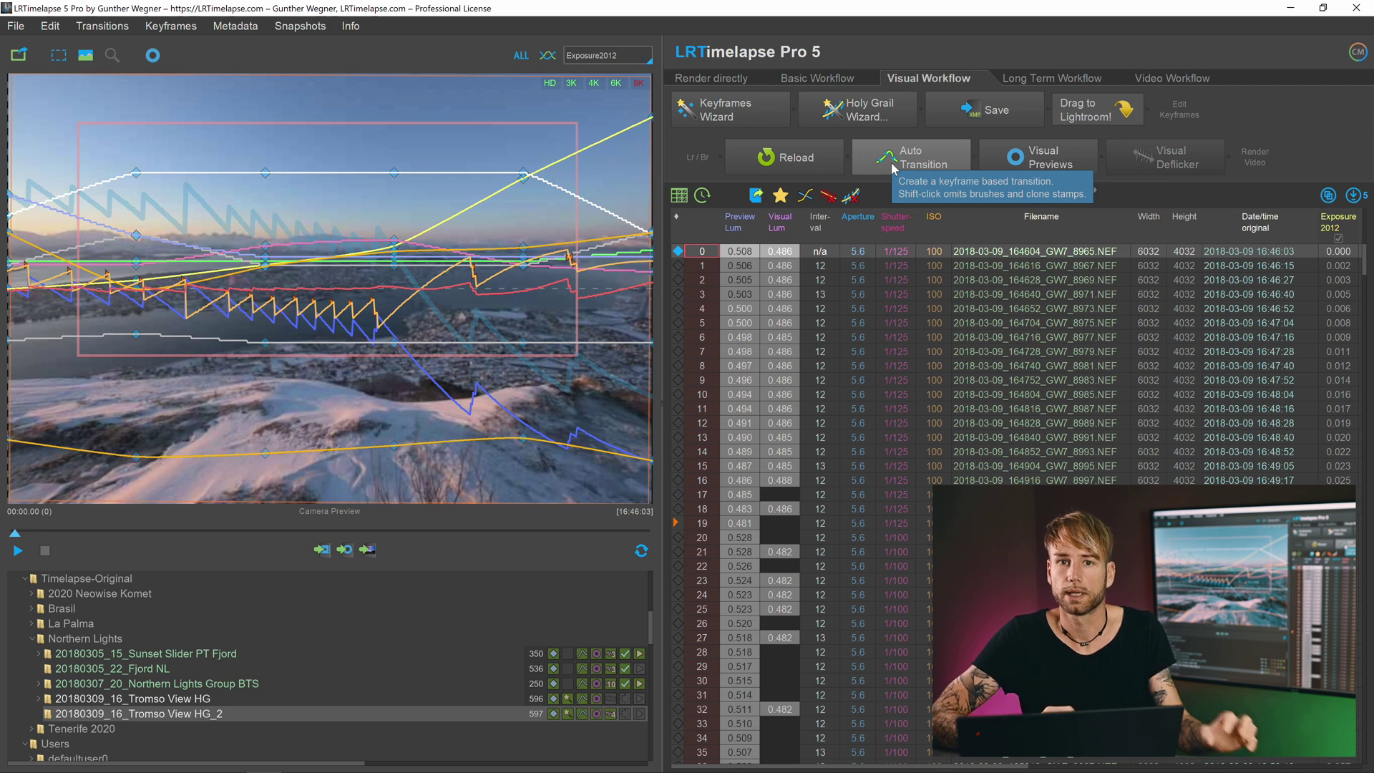
click(1036, 162)
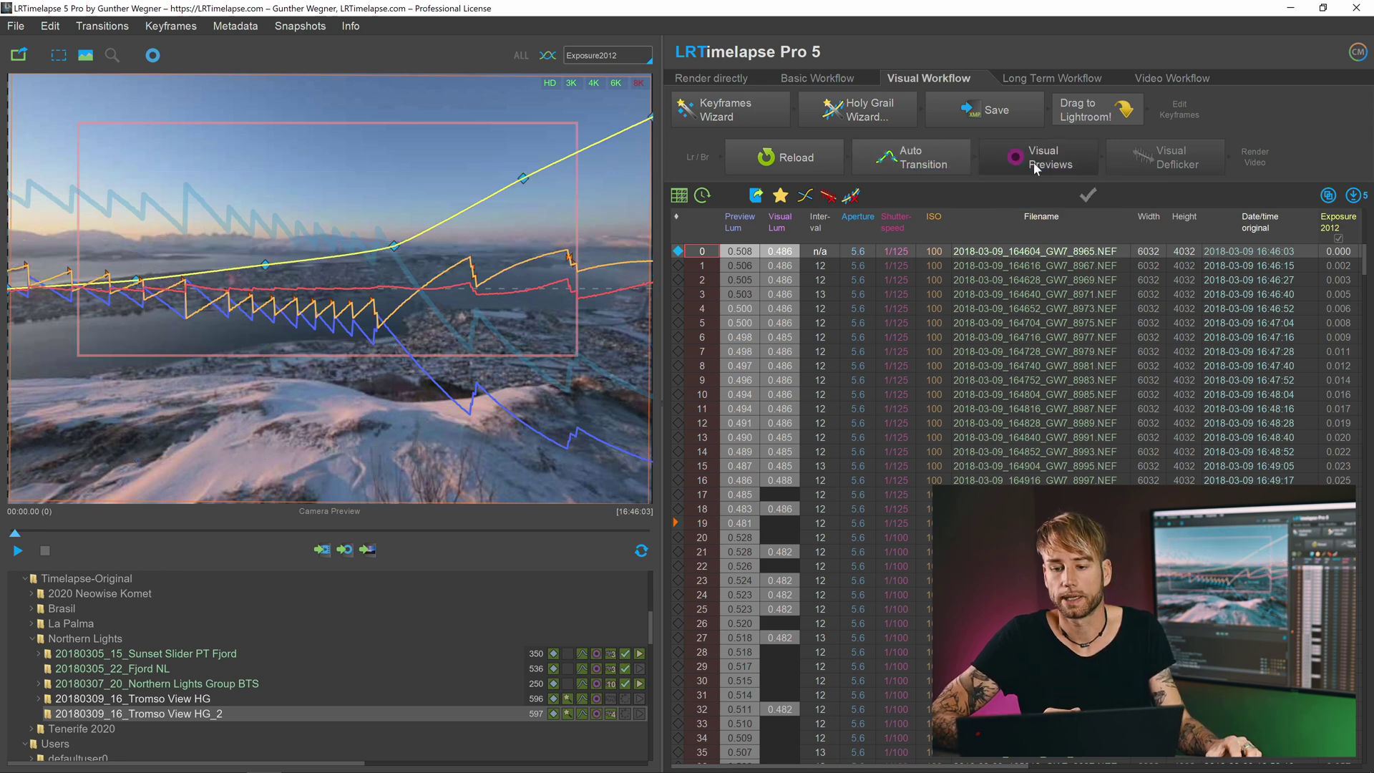